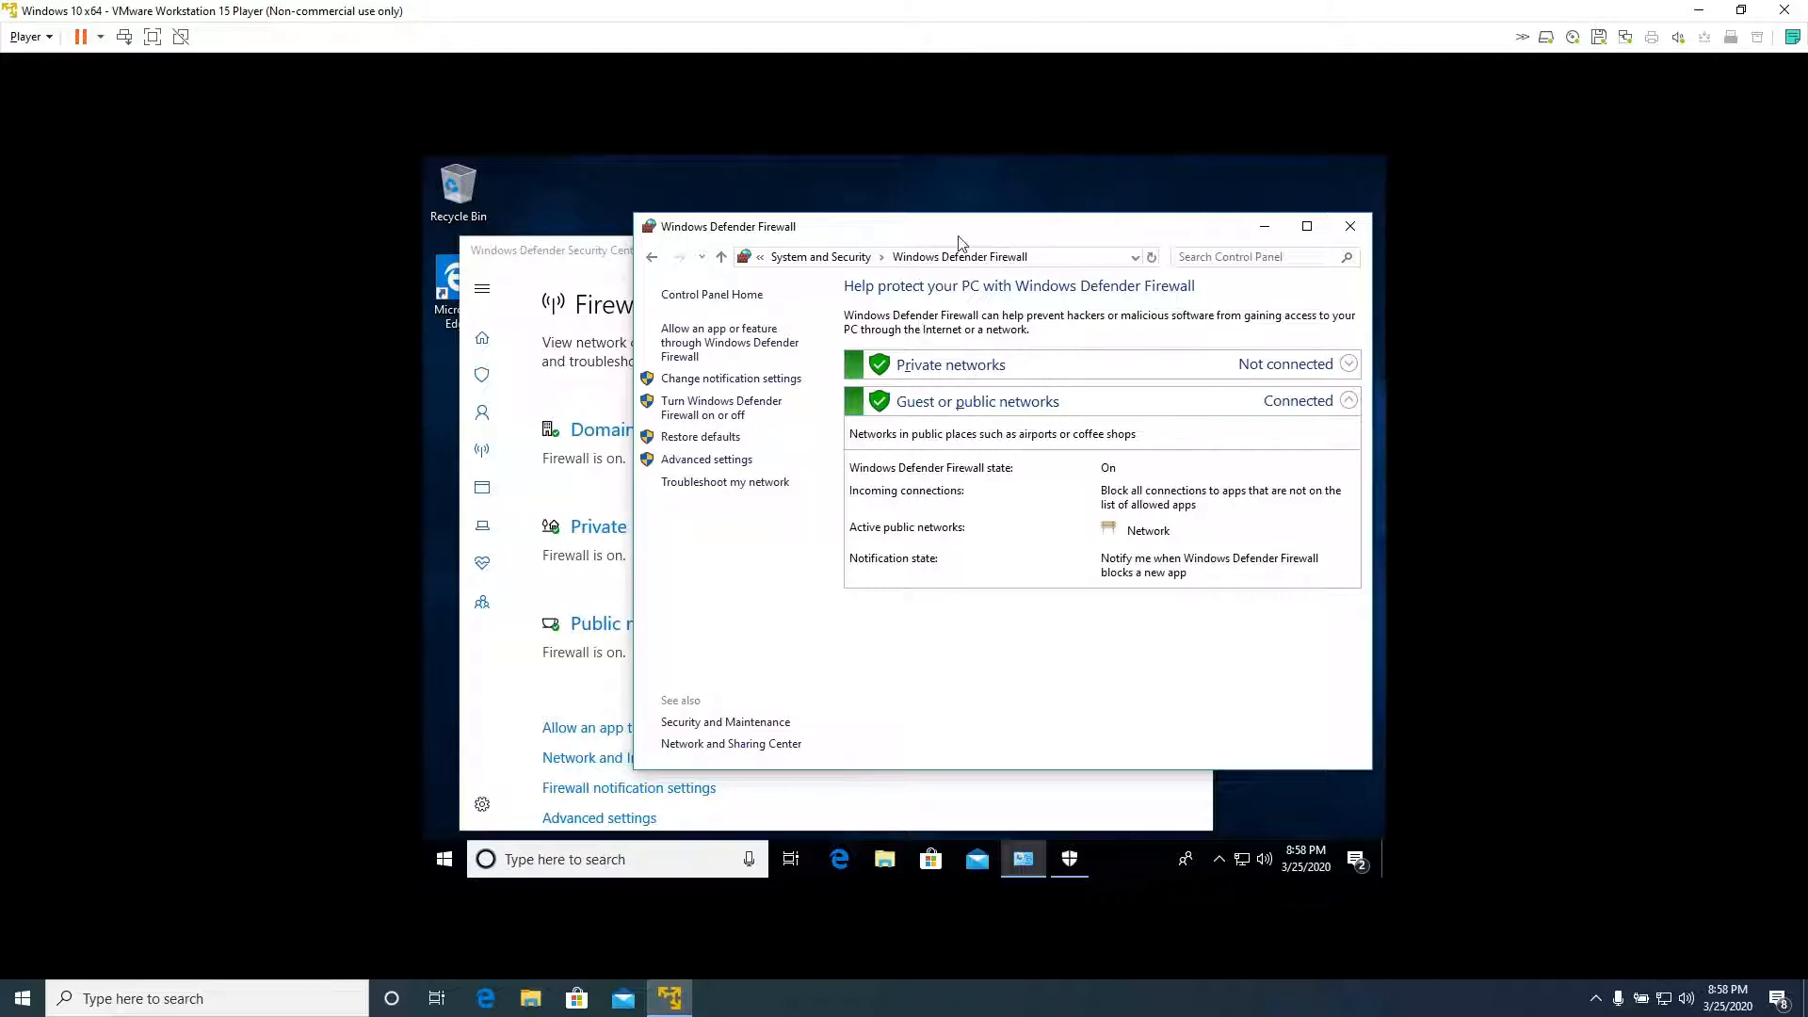
# Step: View the firewall's allowed apps list and read the details of the BranchCache - Hosted Cache Client (Uses HTTPS) entry
pyautogui.click(570, 262)
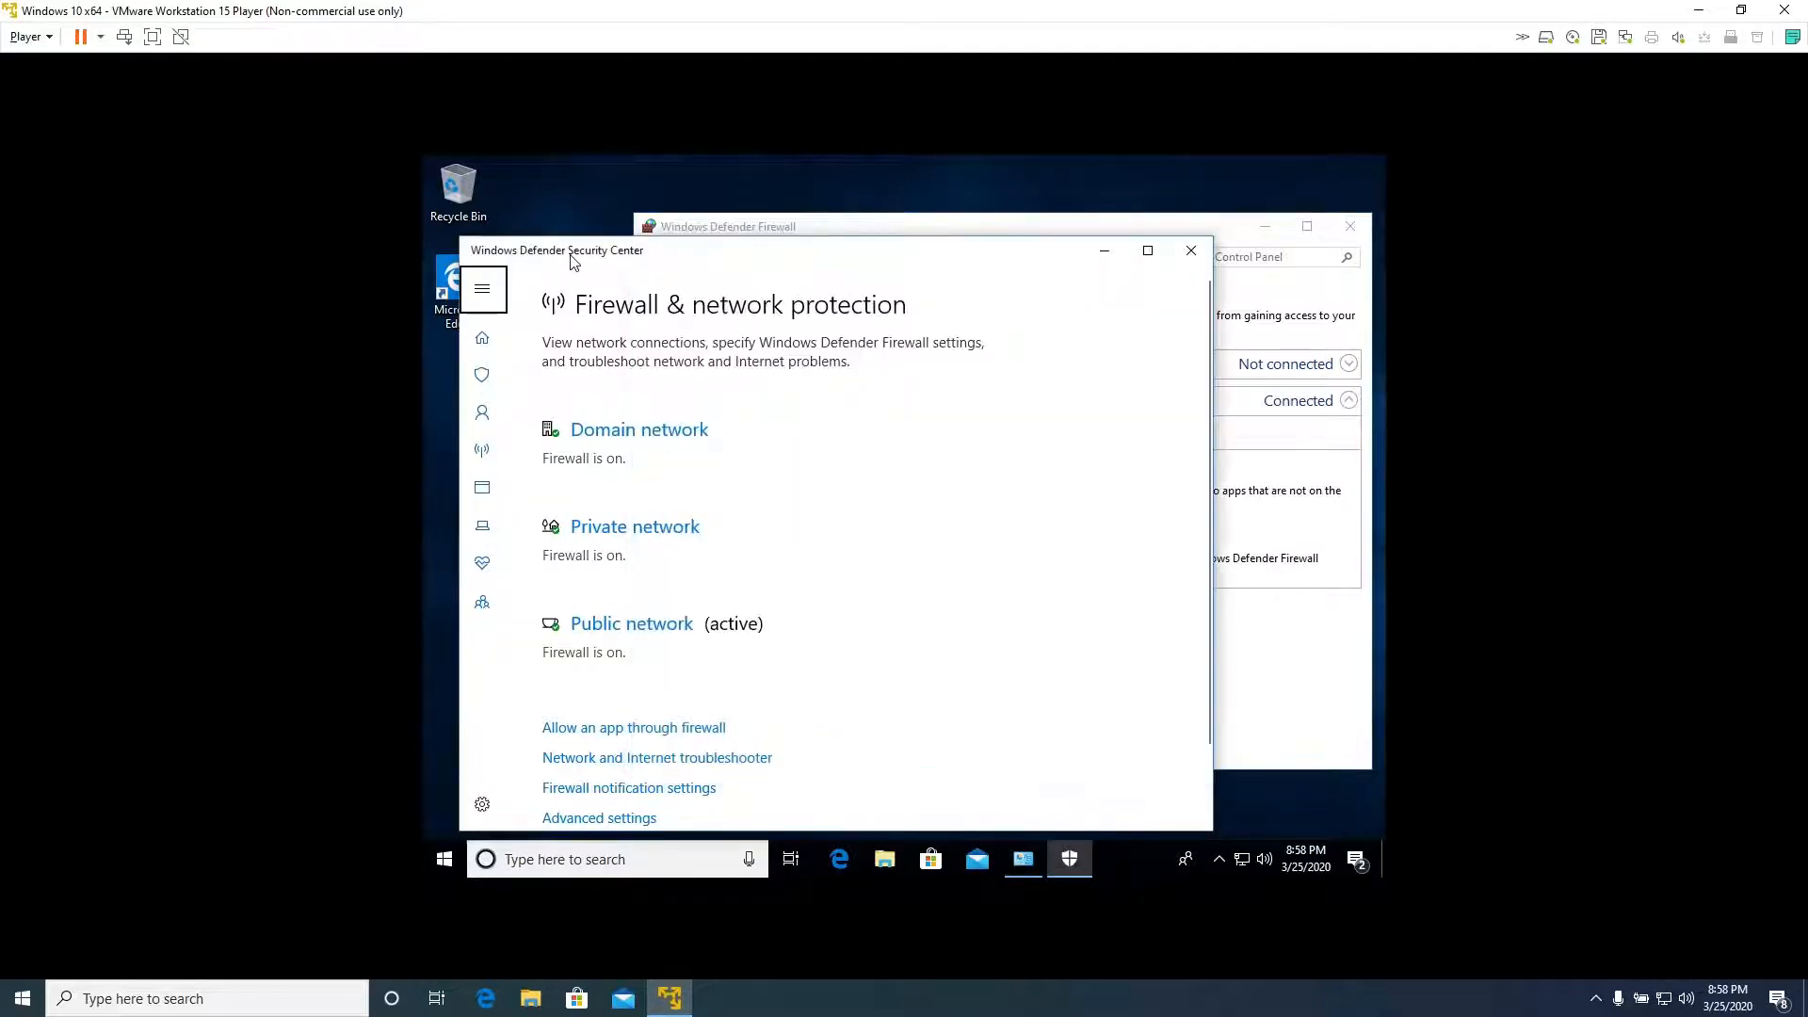
pyautogui.click(1114, 230)
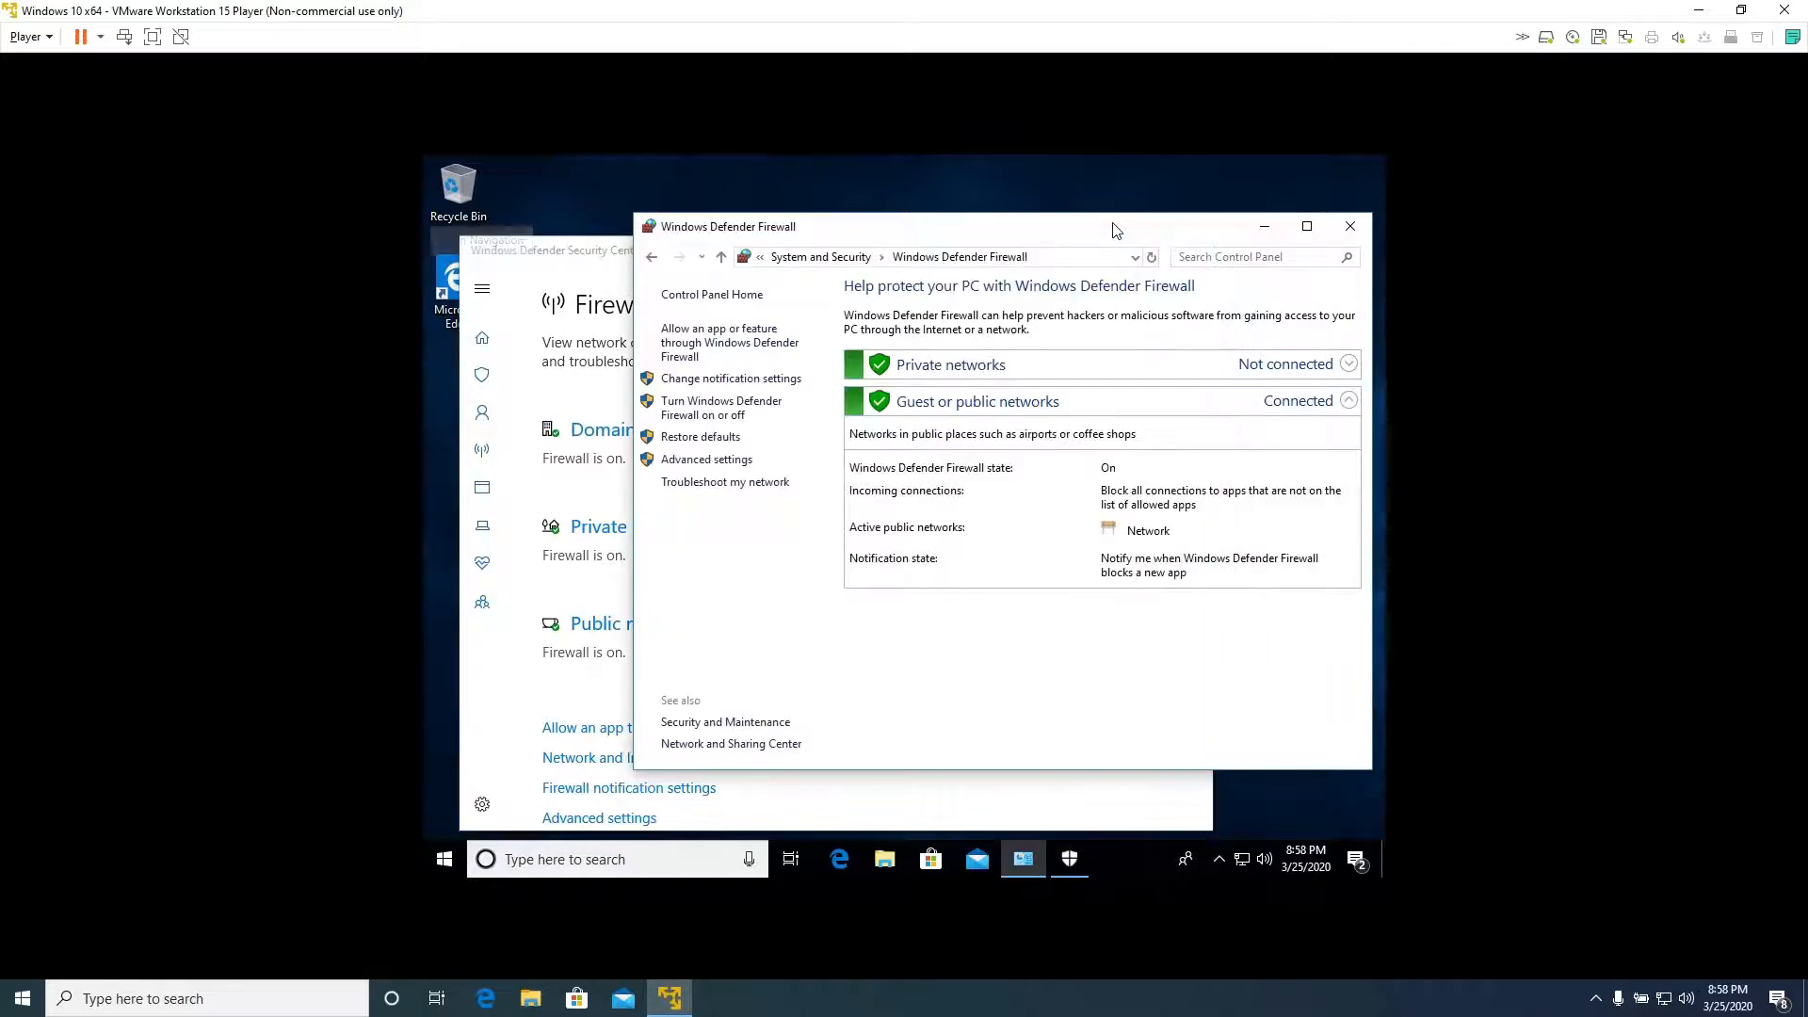
pyautogui.click(752, 347)
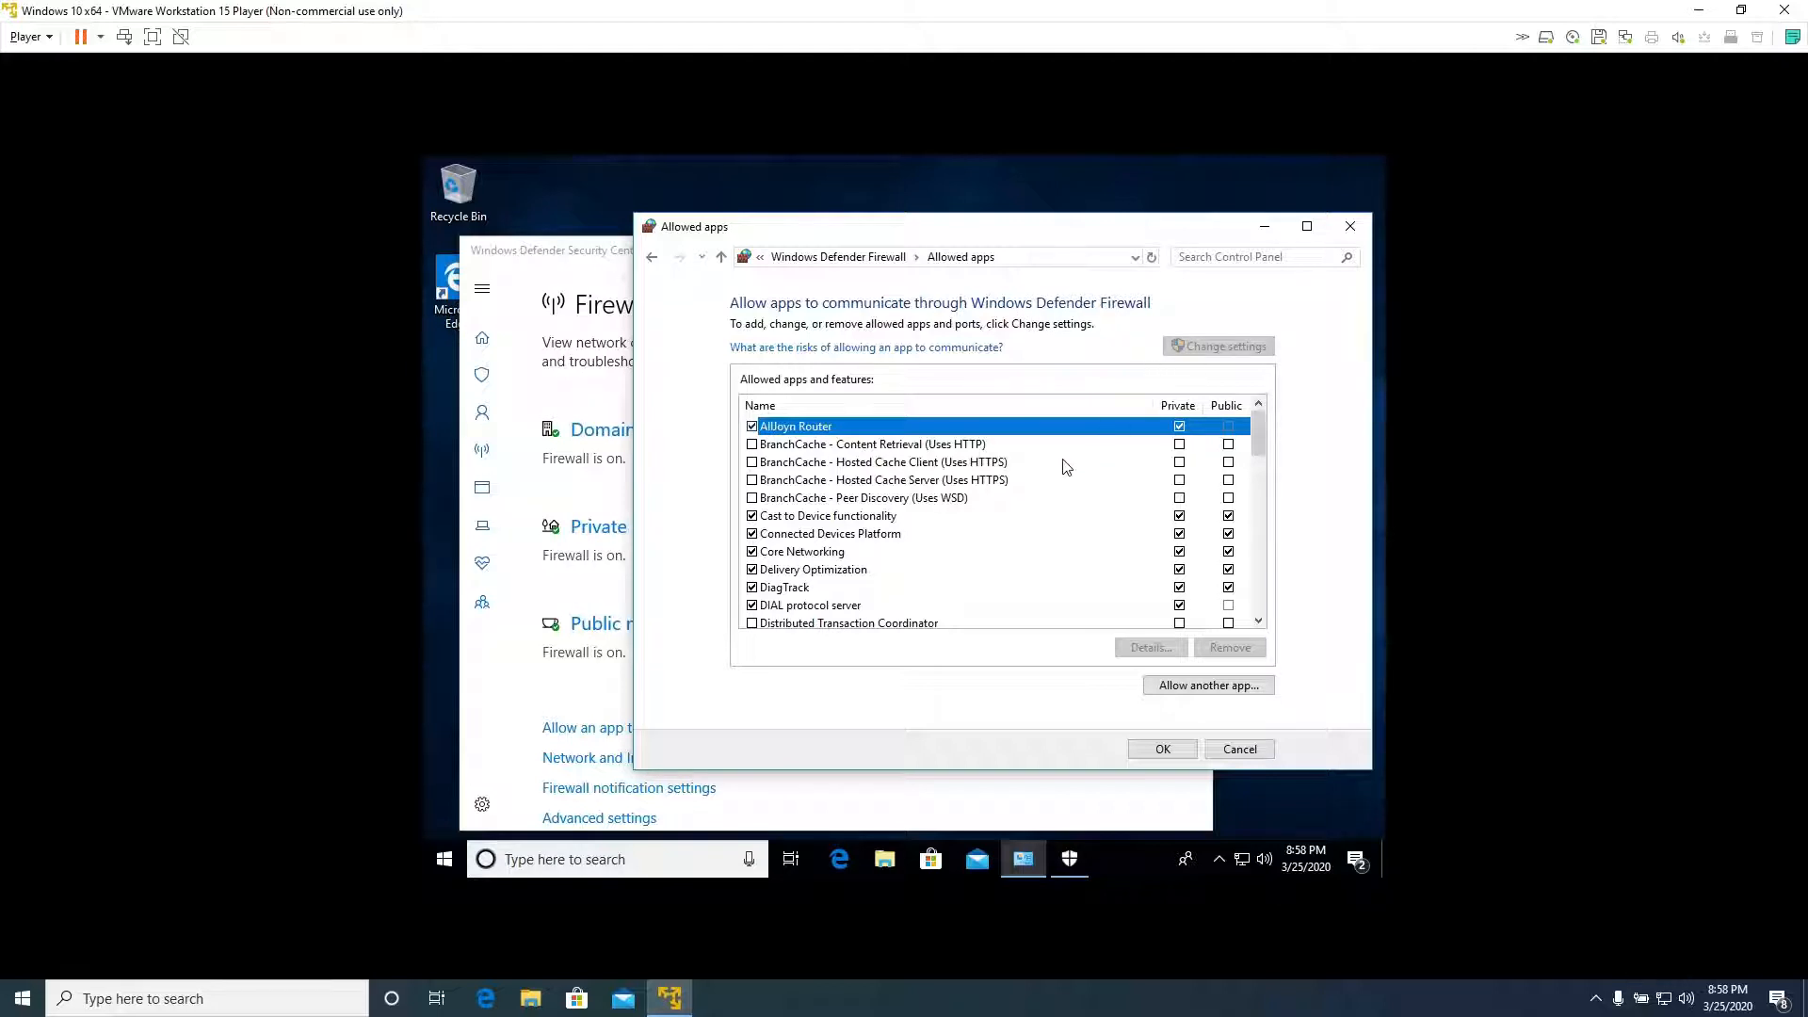
pyautogui.doubleClick(998, 461)
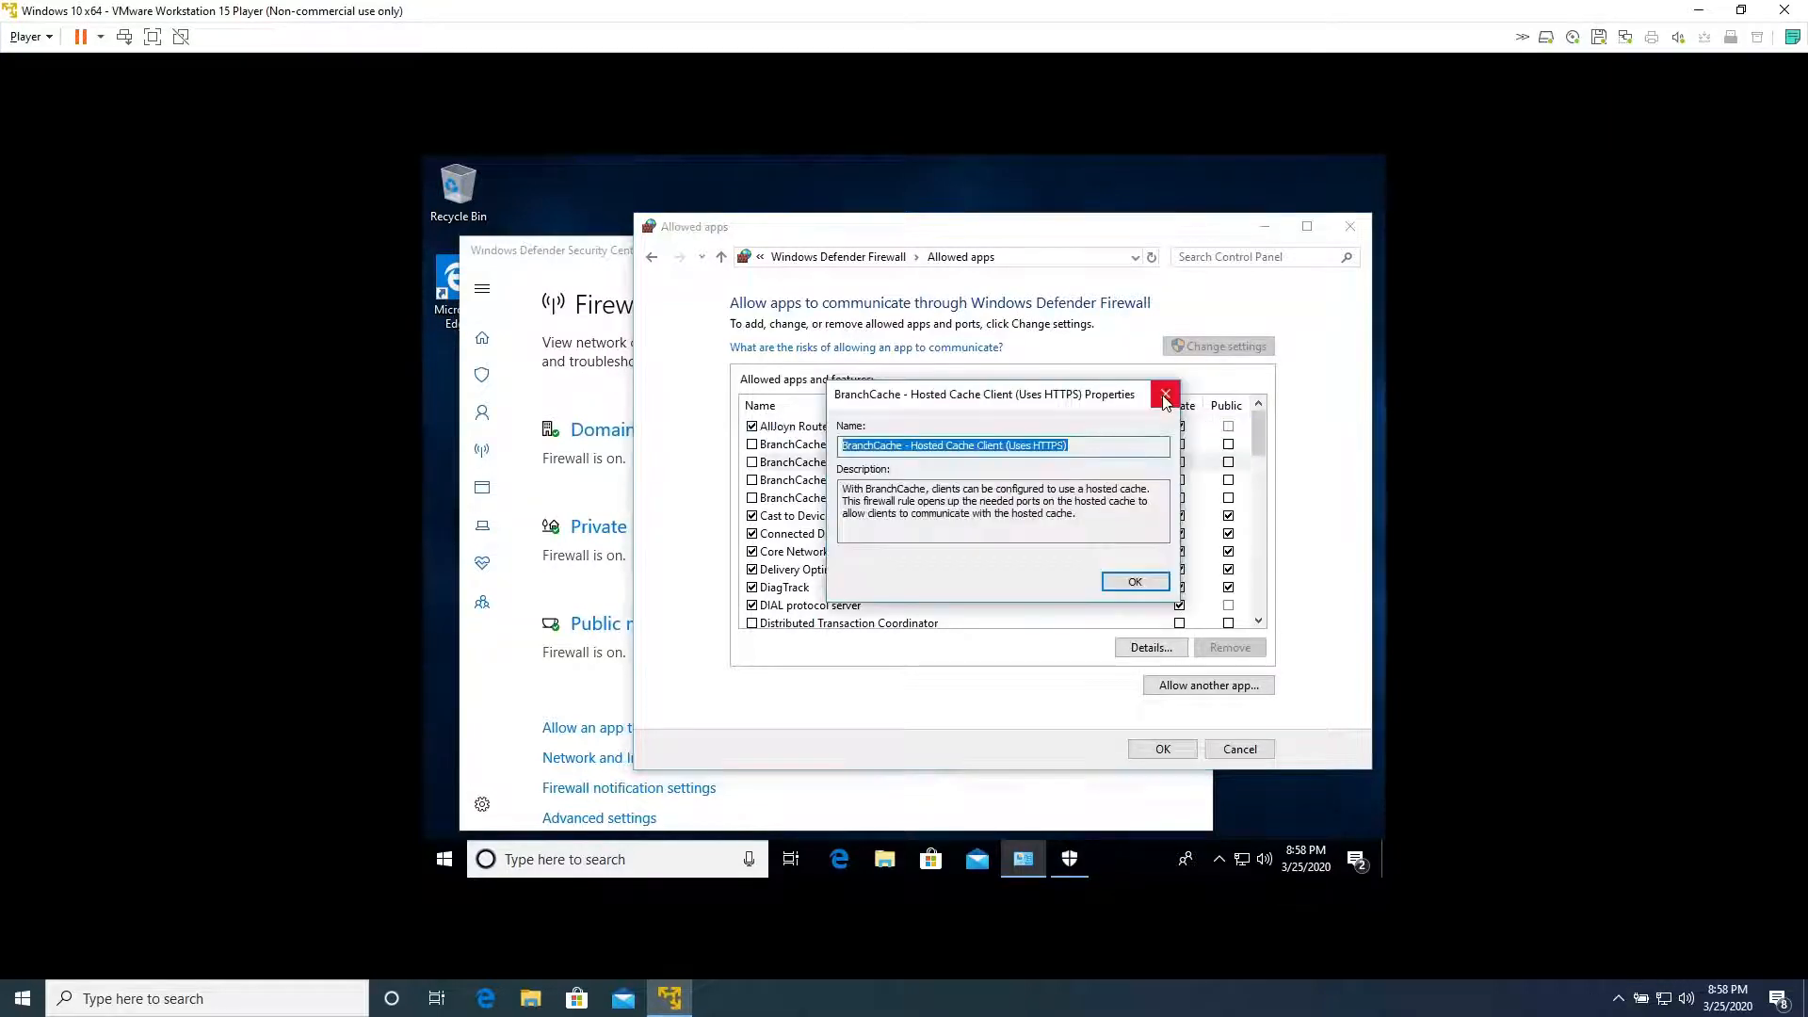
pyautogui.click(1166, 396)
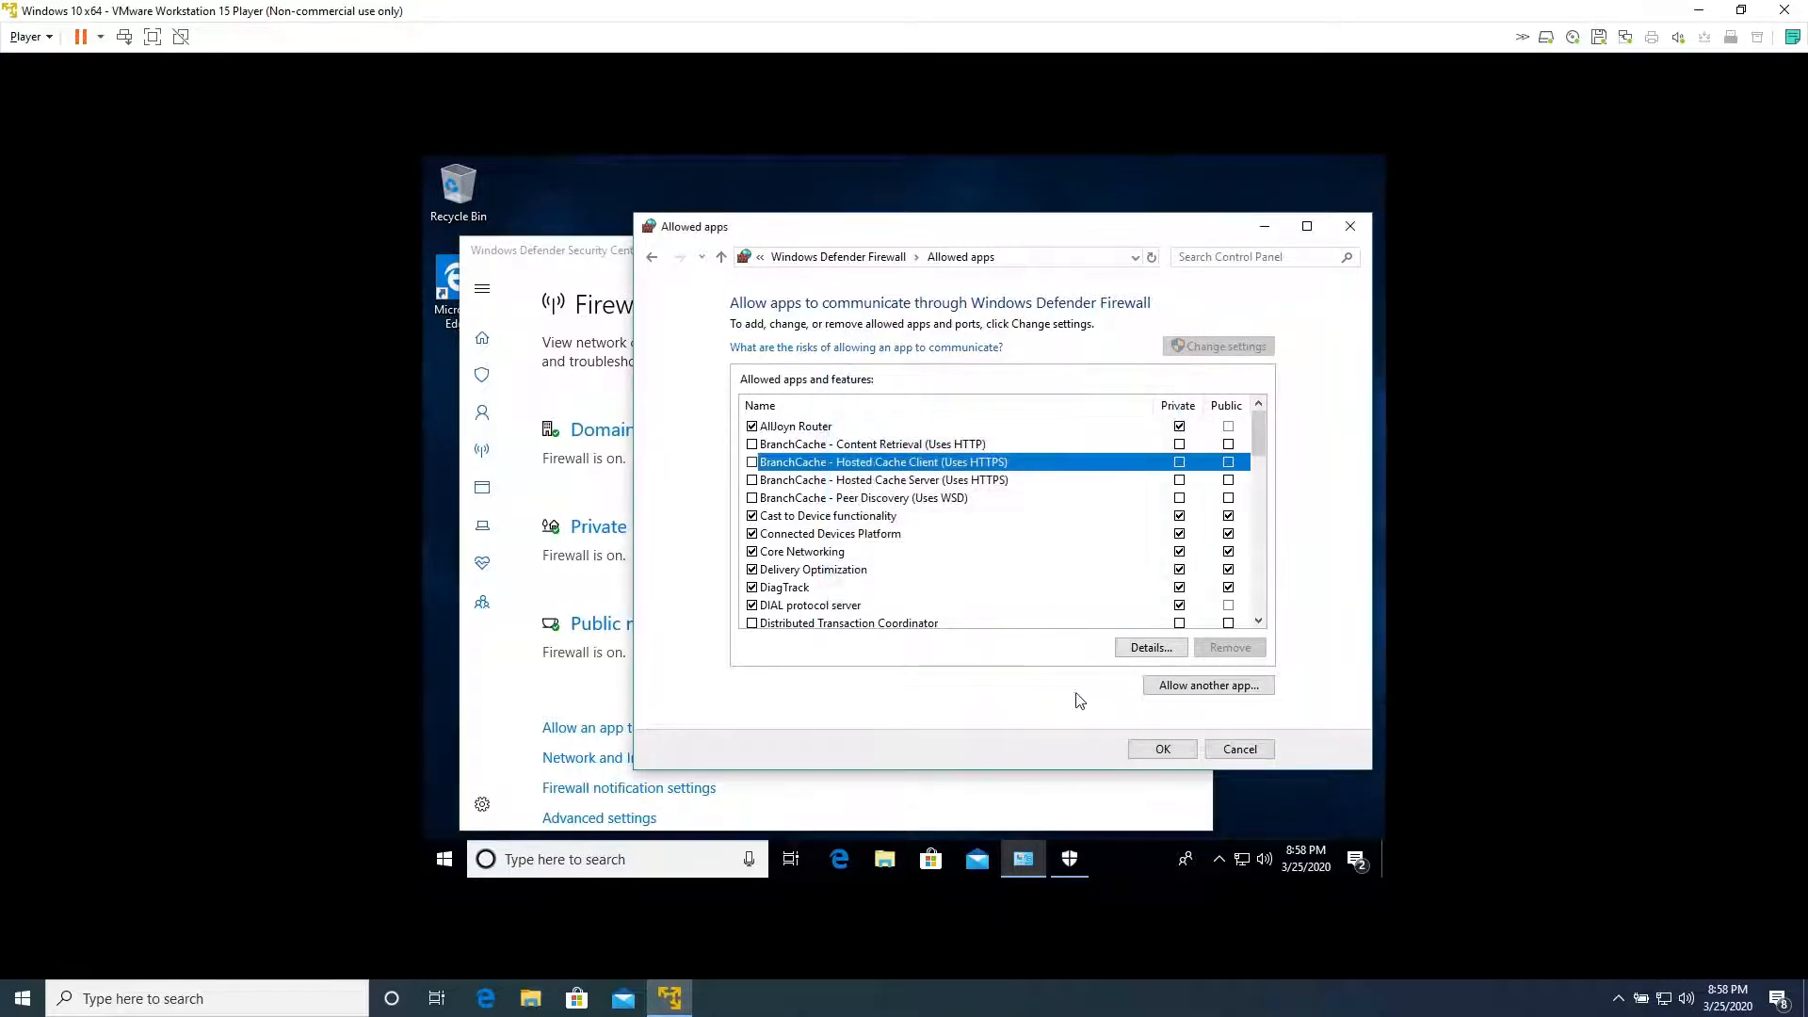
# Step: Add PING.EXE from the Windows System32 folder to the apps allowed through the firewall
pyautogui.click(1159, 688)
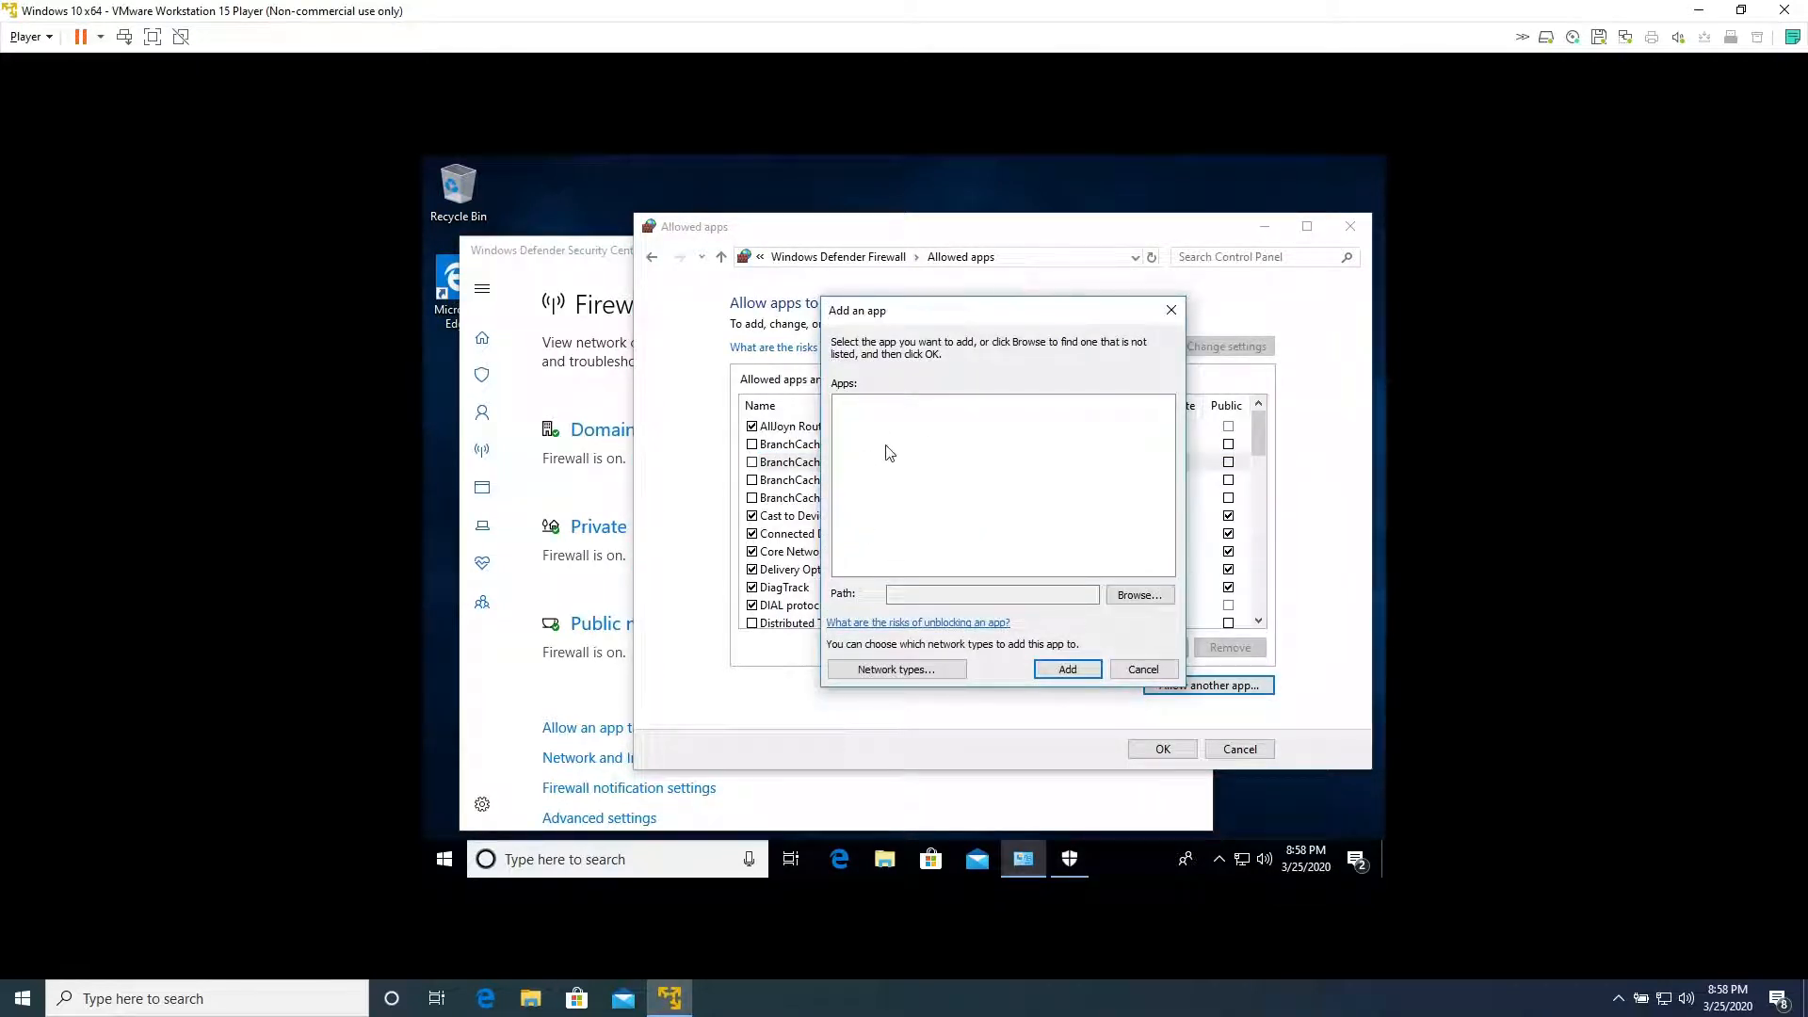
pyautogui.click(1144, 596)
pyautogui.click(895, 595)
pyautogui.click(1141, 601)
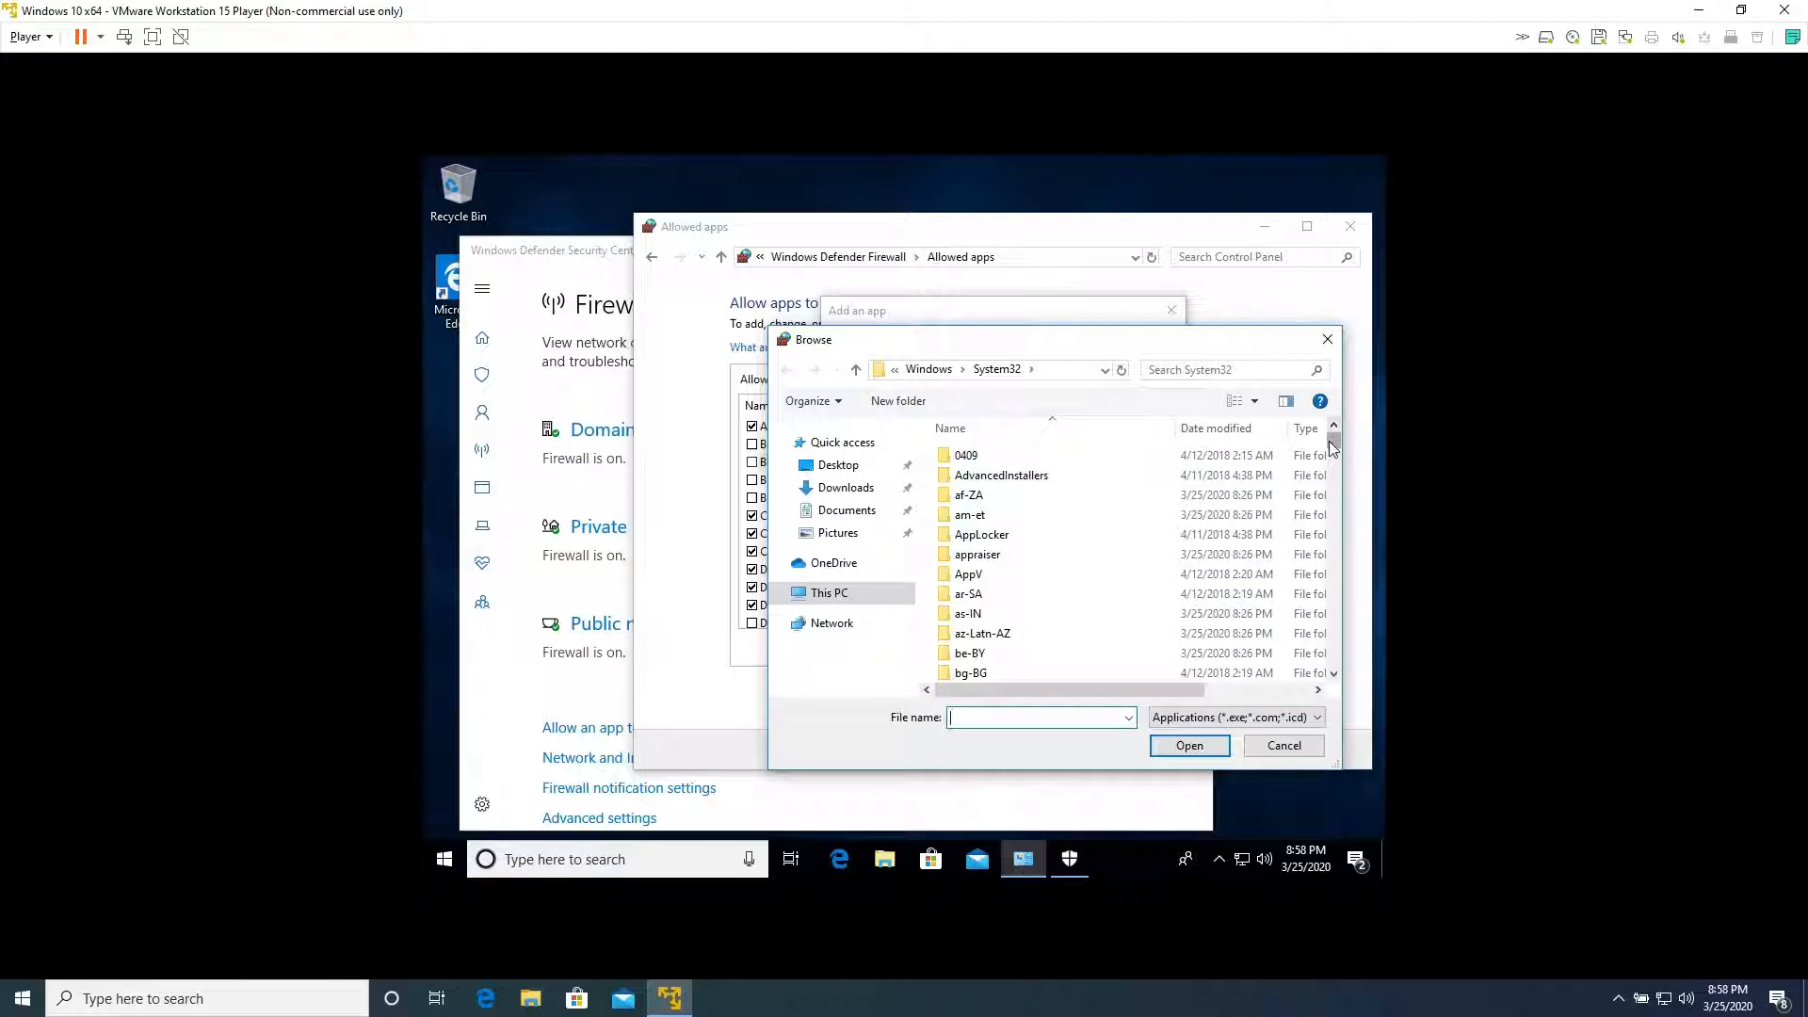
pyautogui.moveTo(1331, 440); pyautogui.dragTo(1328, 592)
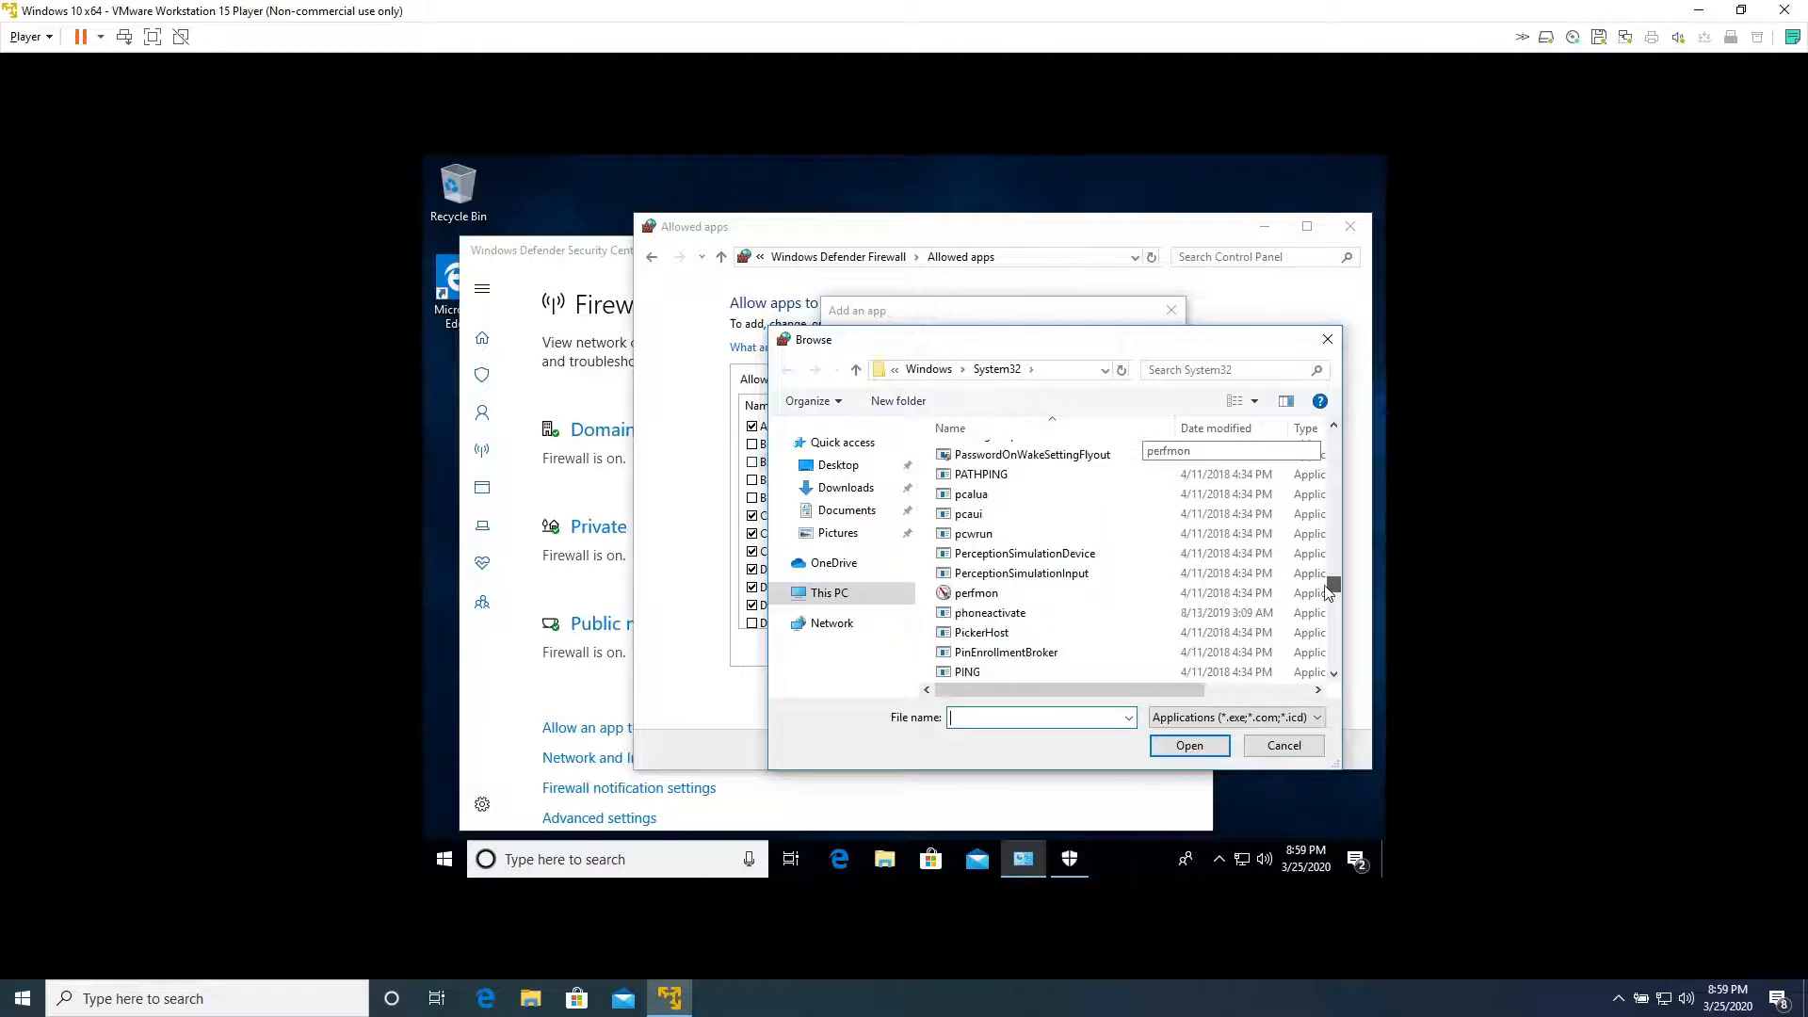
pyautogui.doubleClick(1041, 673)
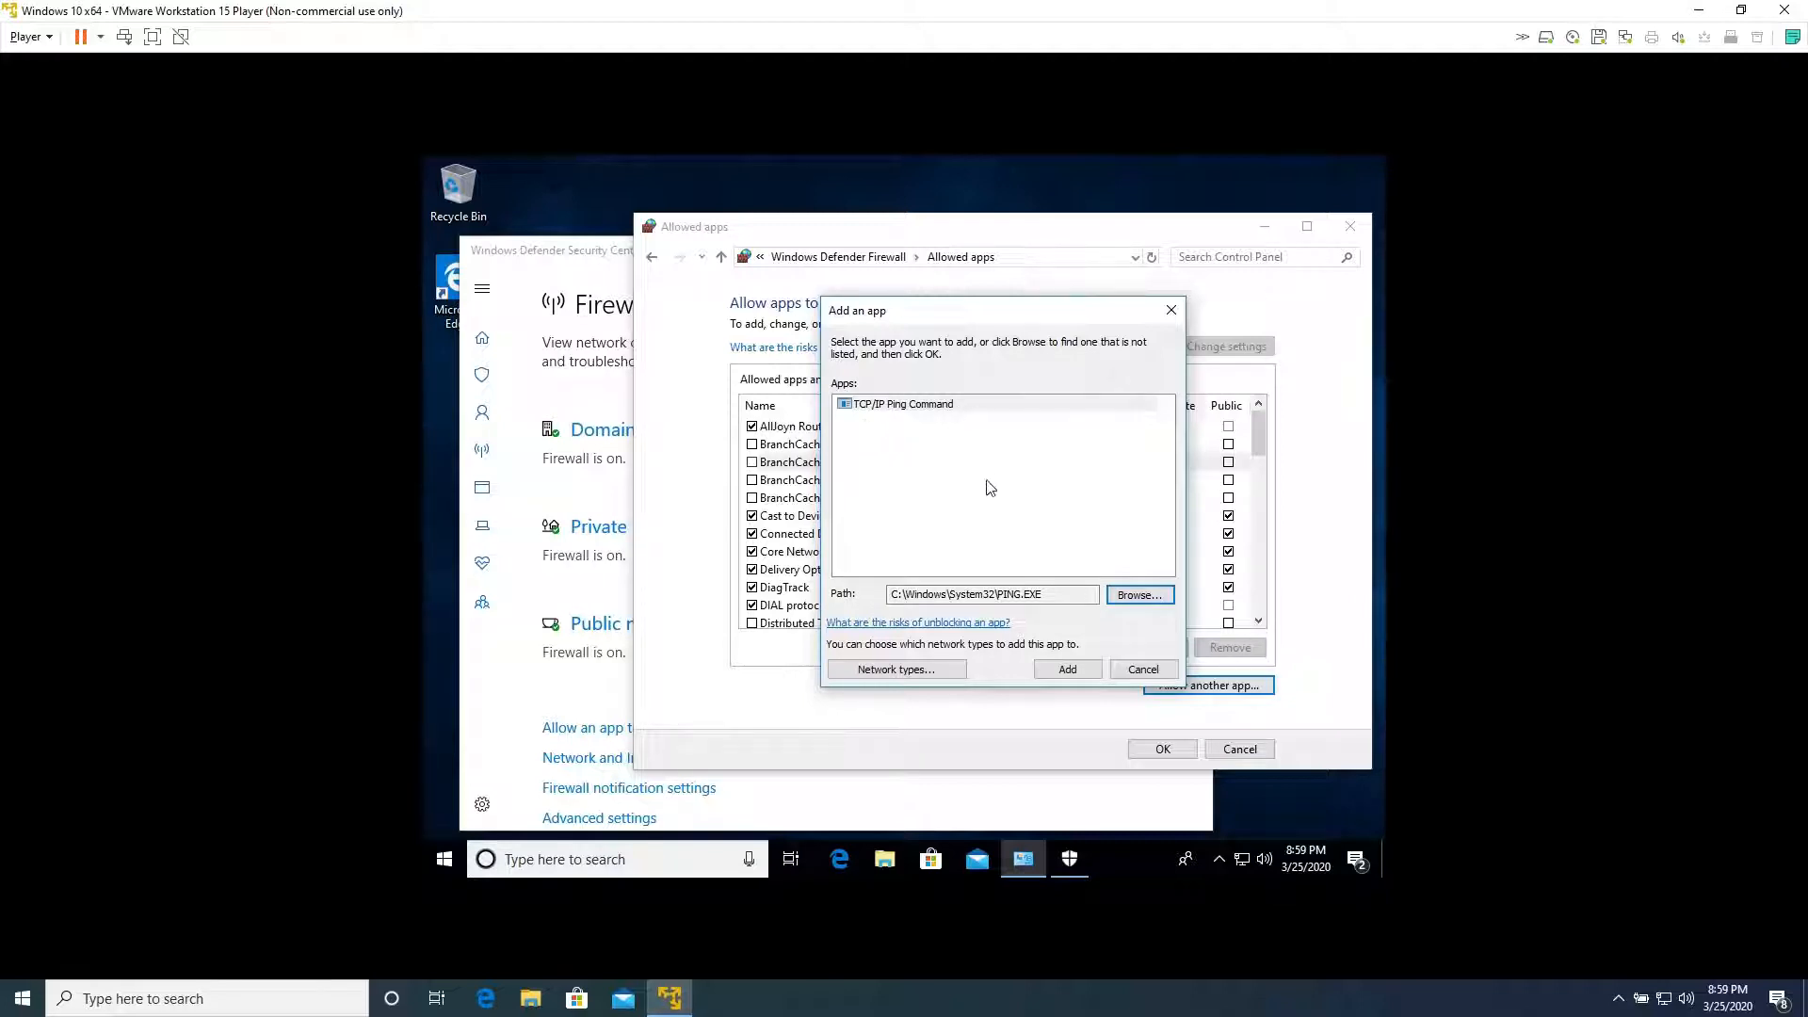
pyautogui.click(1064, 669)
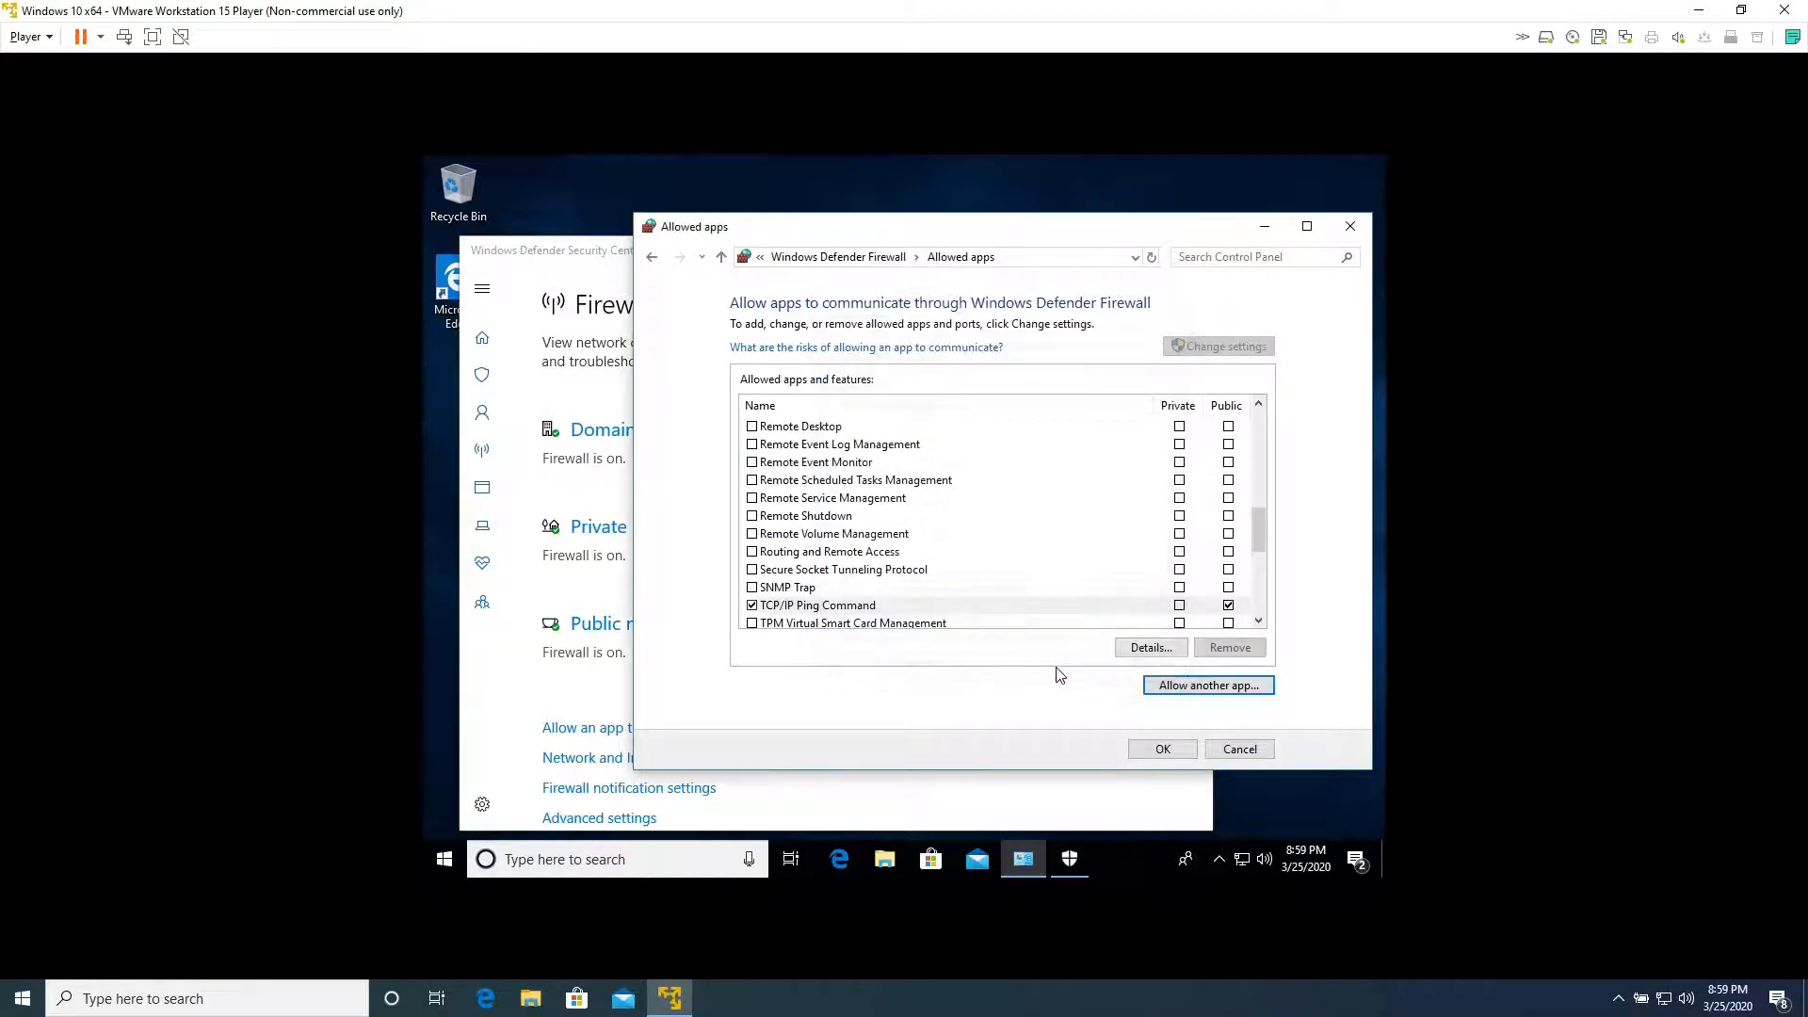
# Step: Keep the TCP/IP Ping Command allowed on public networks only, with private access off, and save the allowed apps settings
pyautogui.click(865, 607)
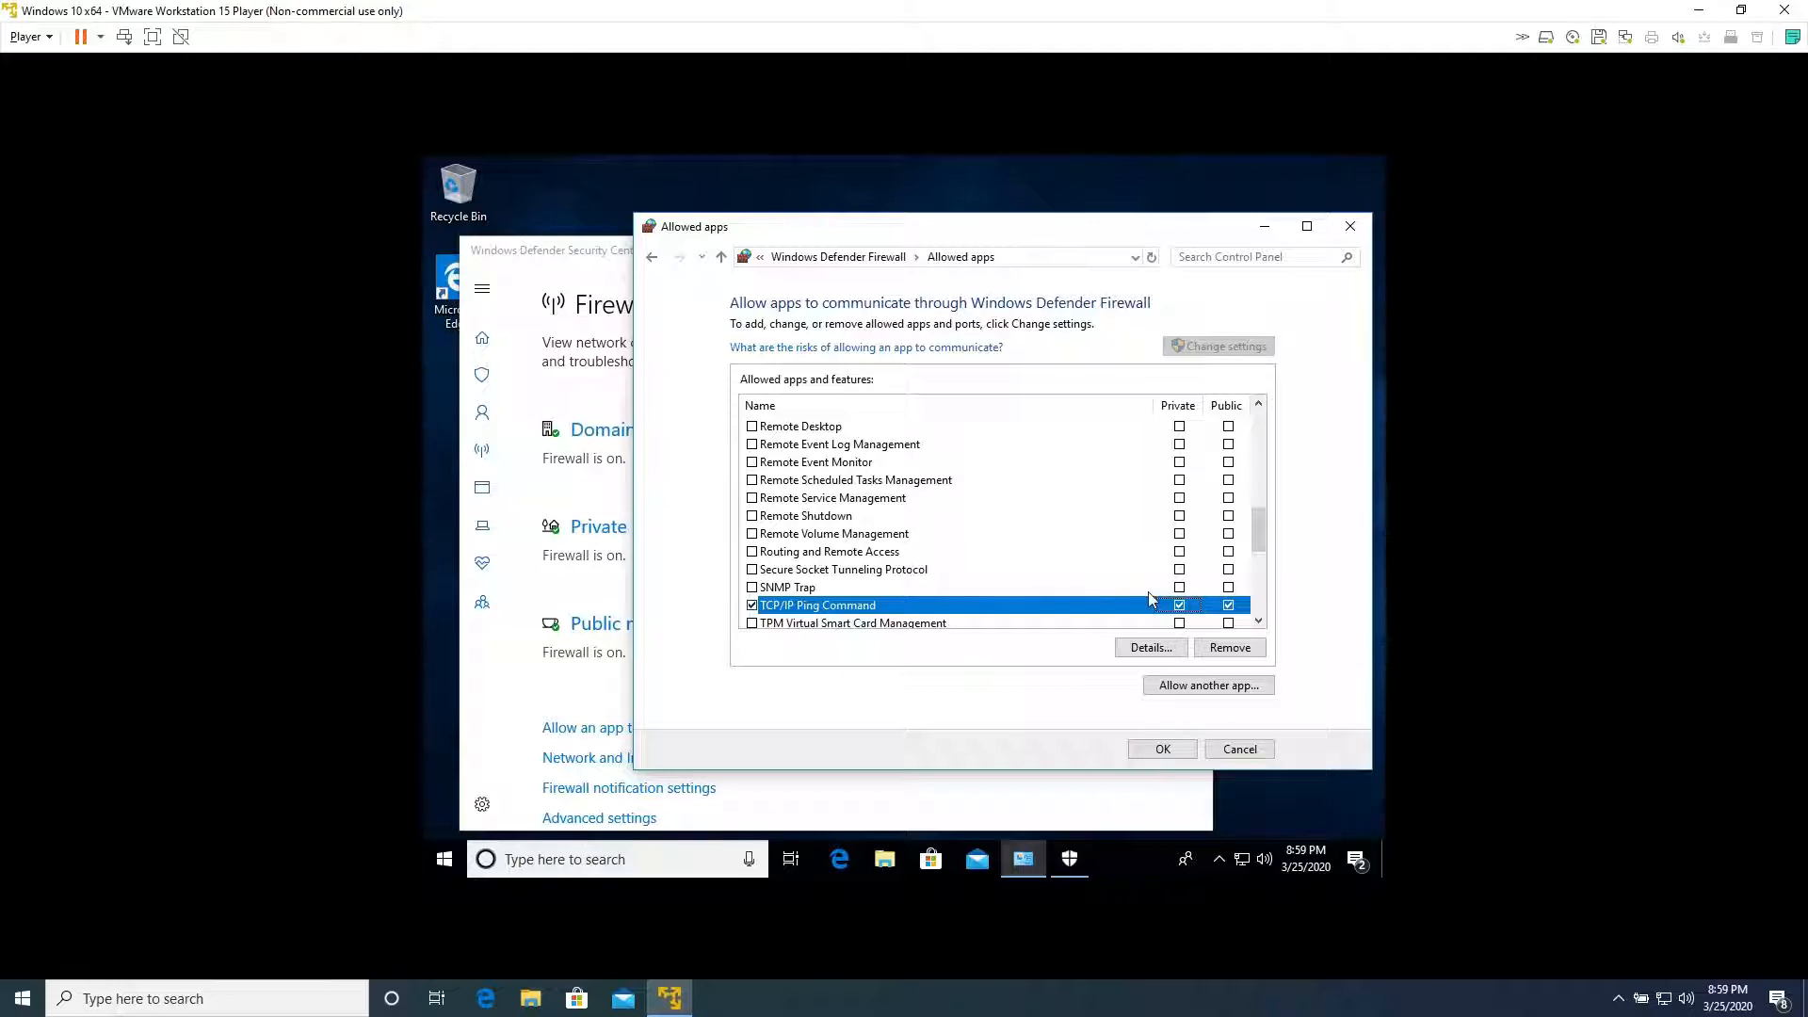
pyautogui.click(1180, 605)
pyautogui.click(1023, 444)
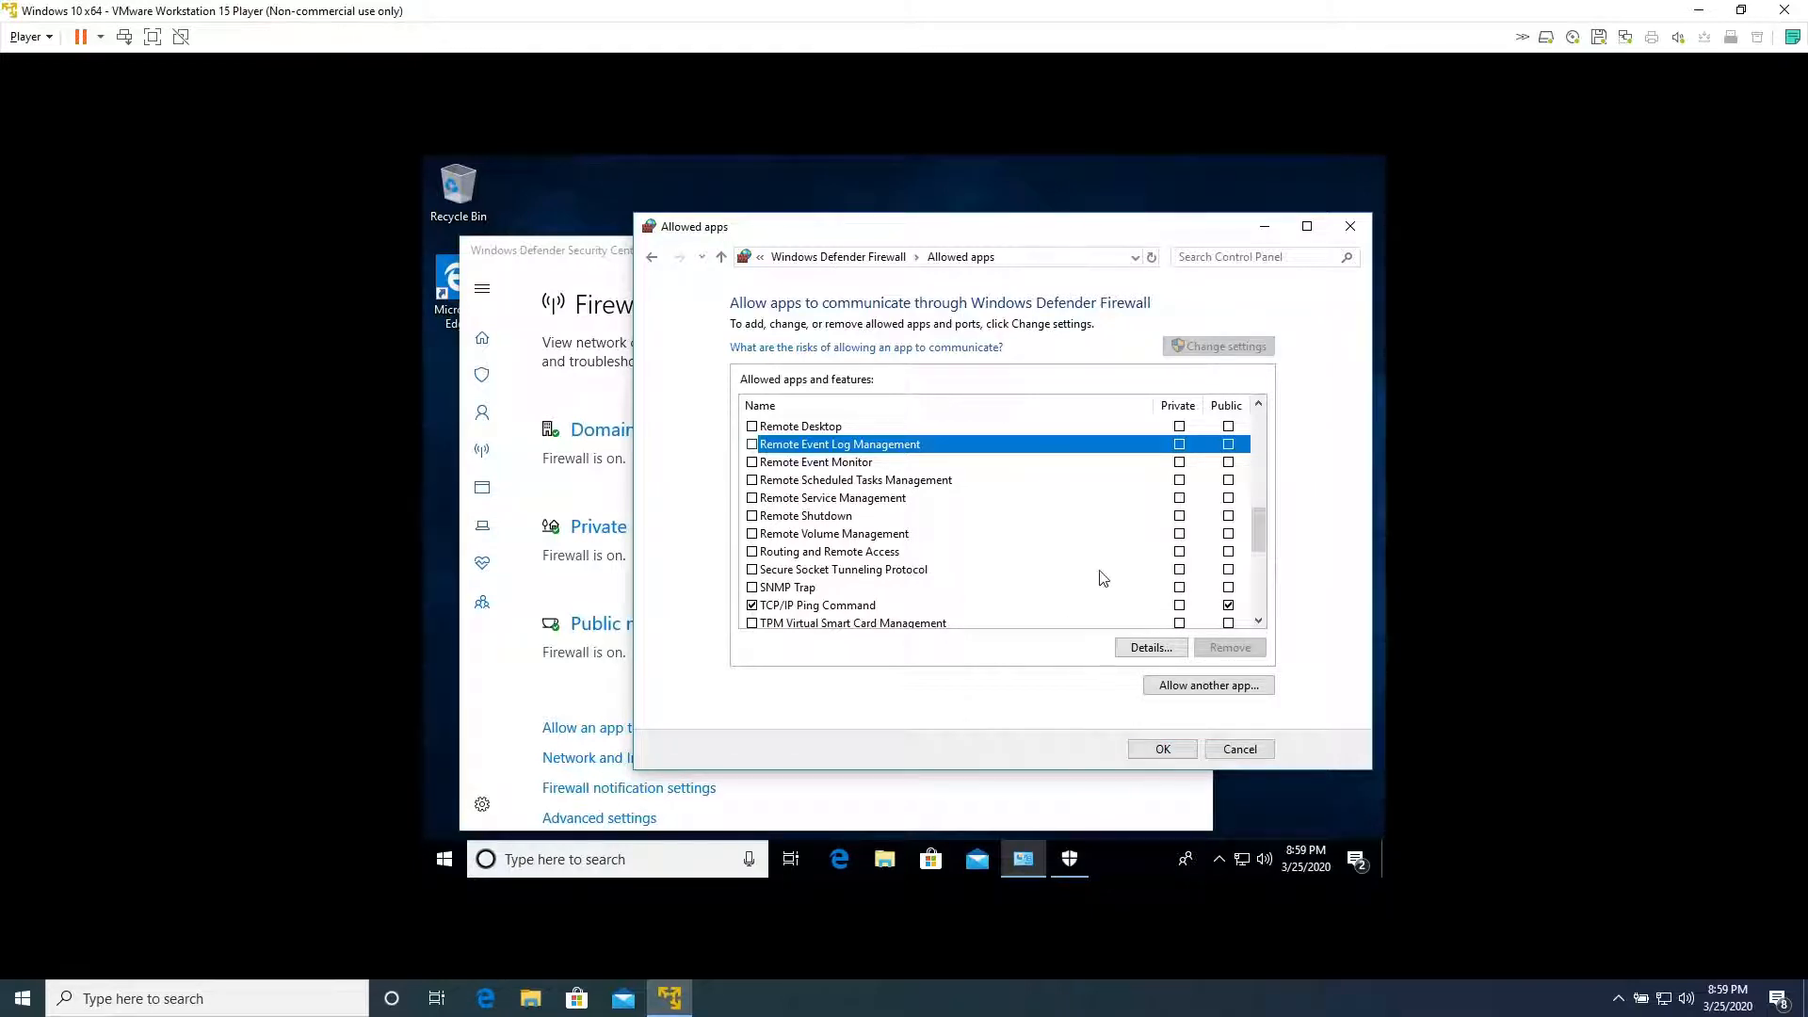
pyautogui.click(1164, 749)
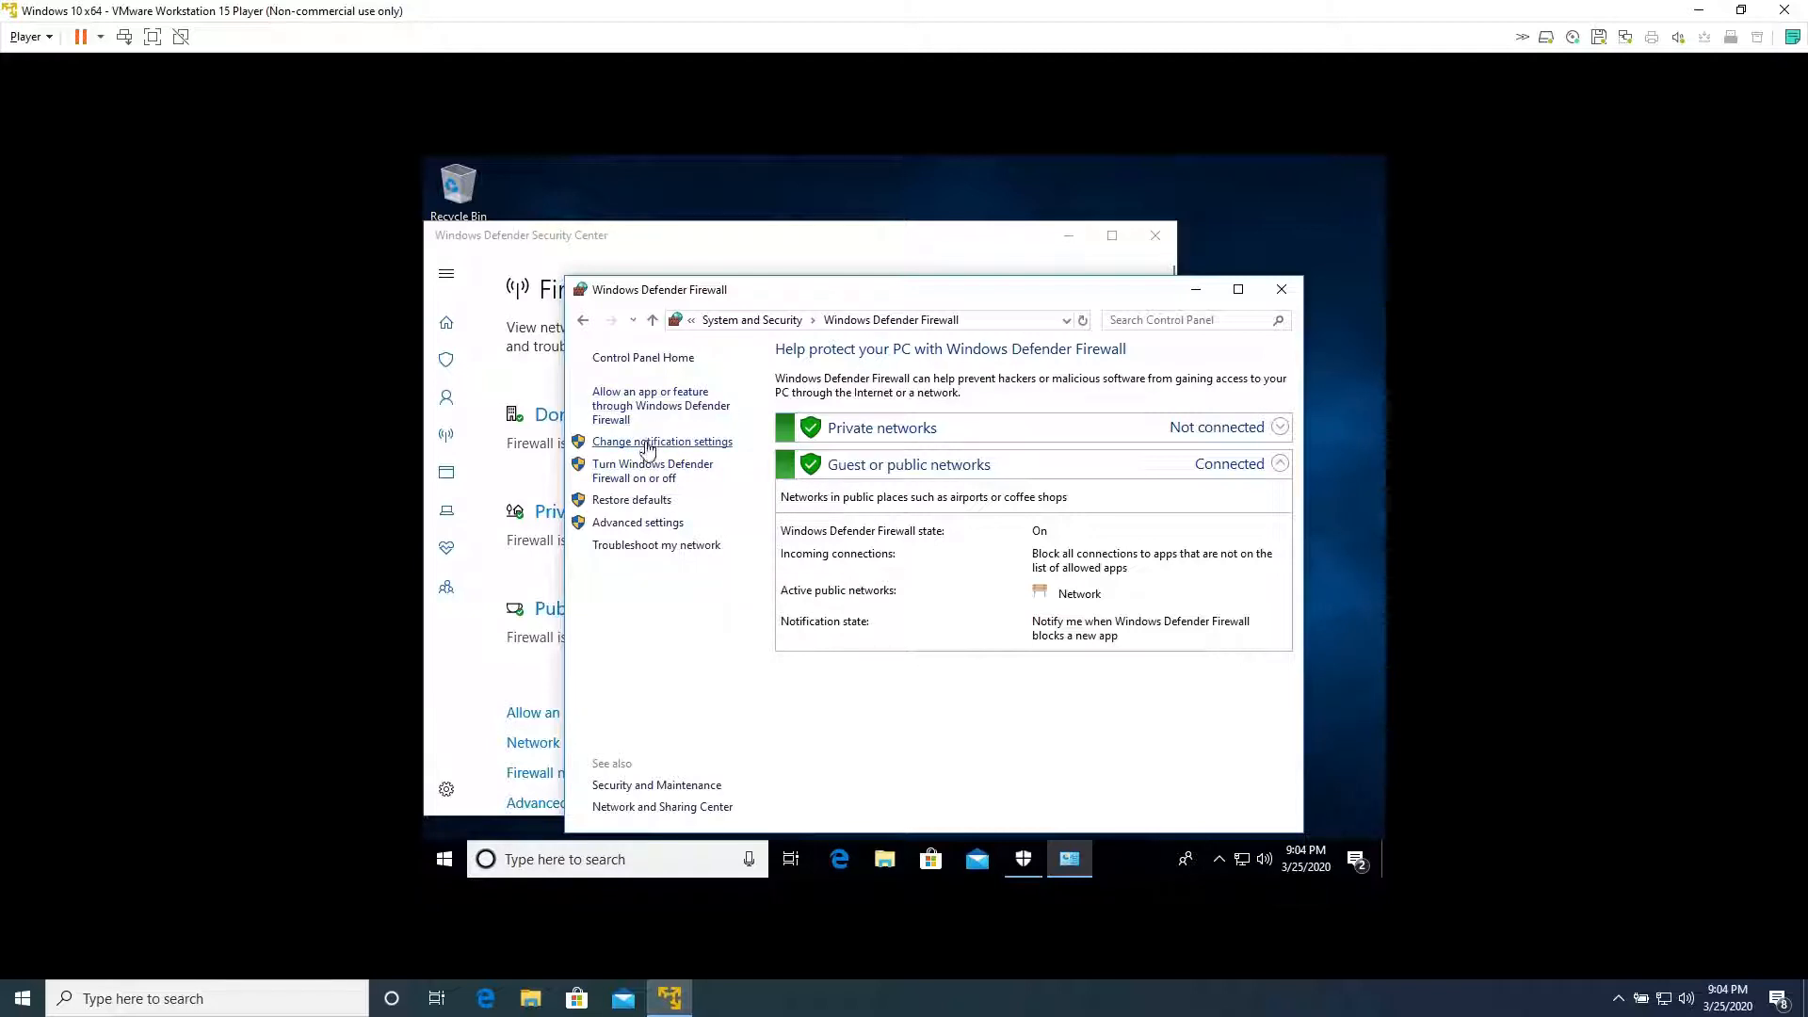
# Step: Review the options for turning the firewall on or off per network type, and return to the firewall overview
pyautogui.click(645, 470)
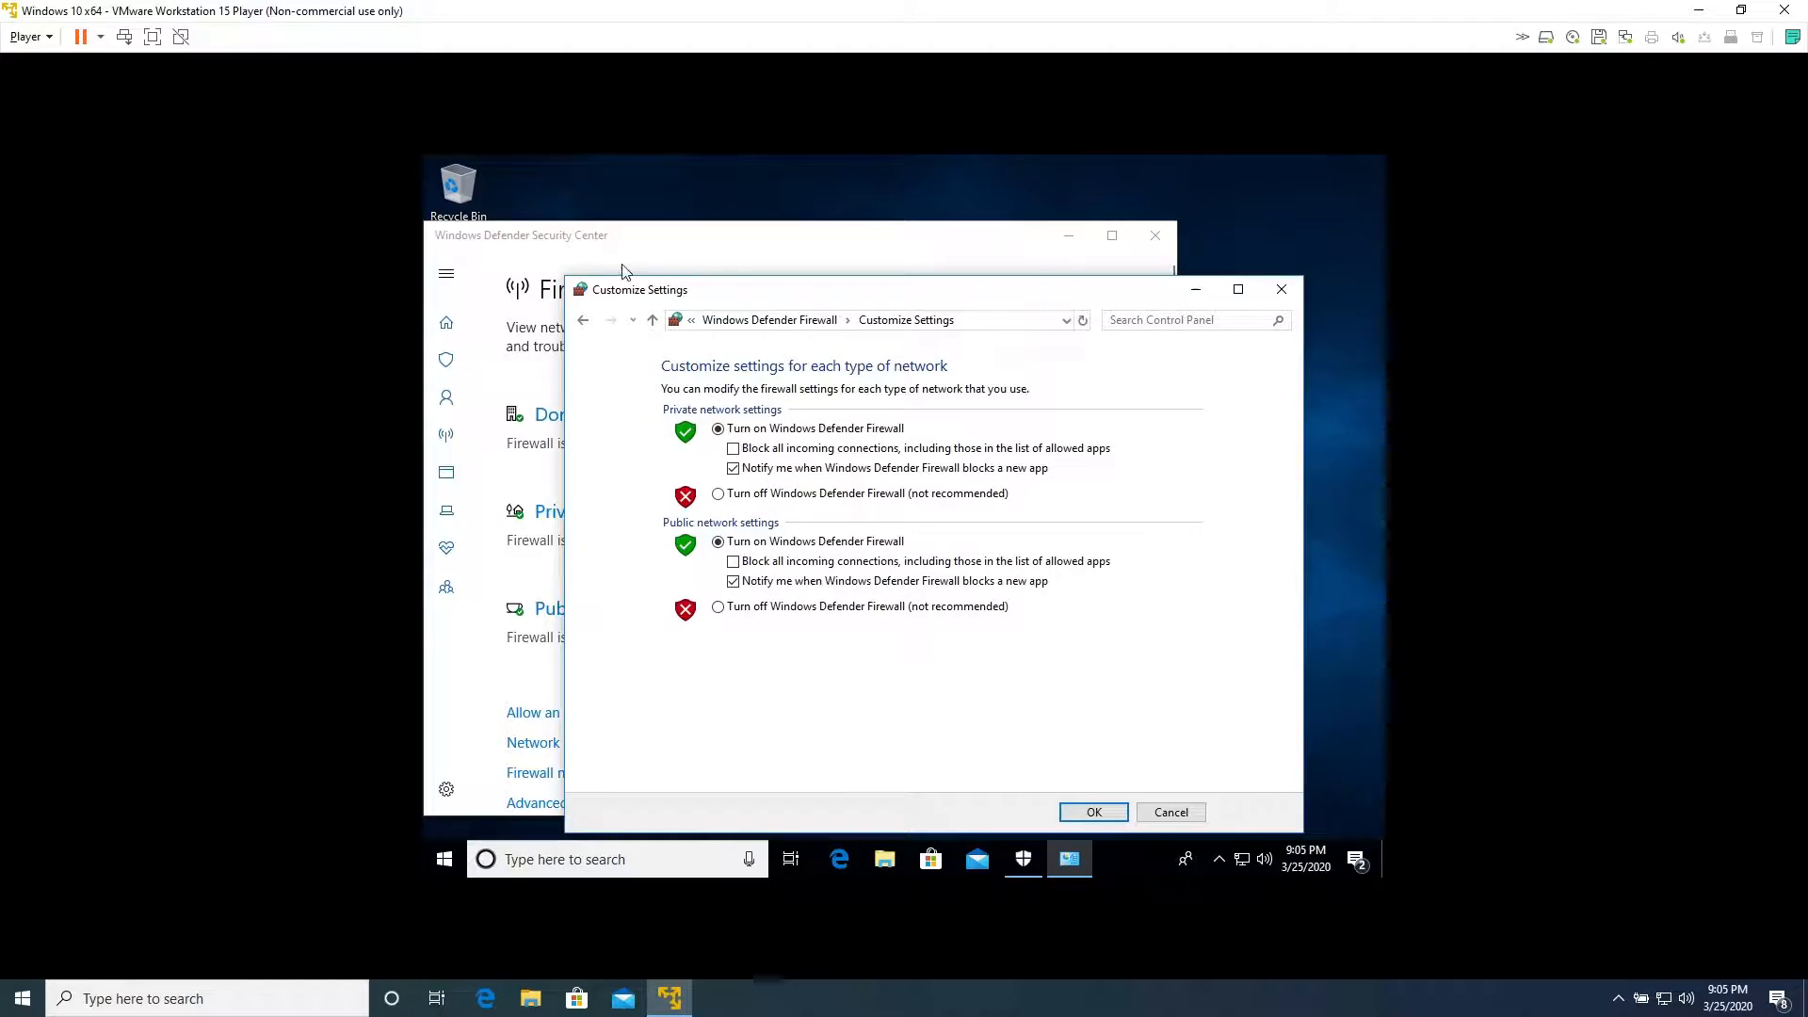
pyautogui.click(652, 320)
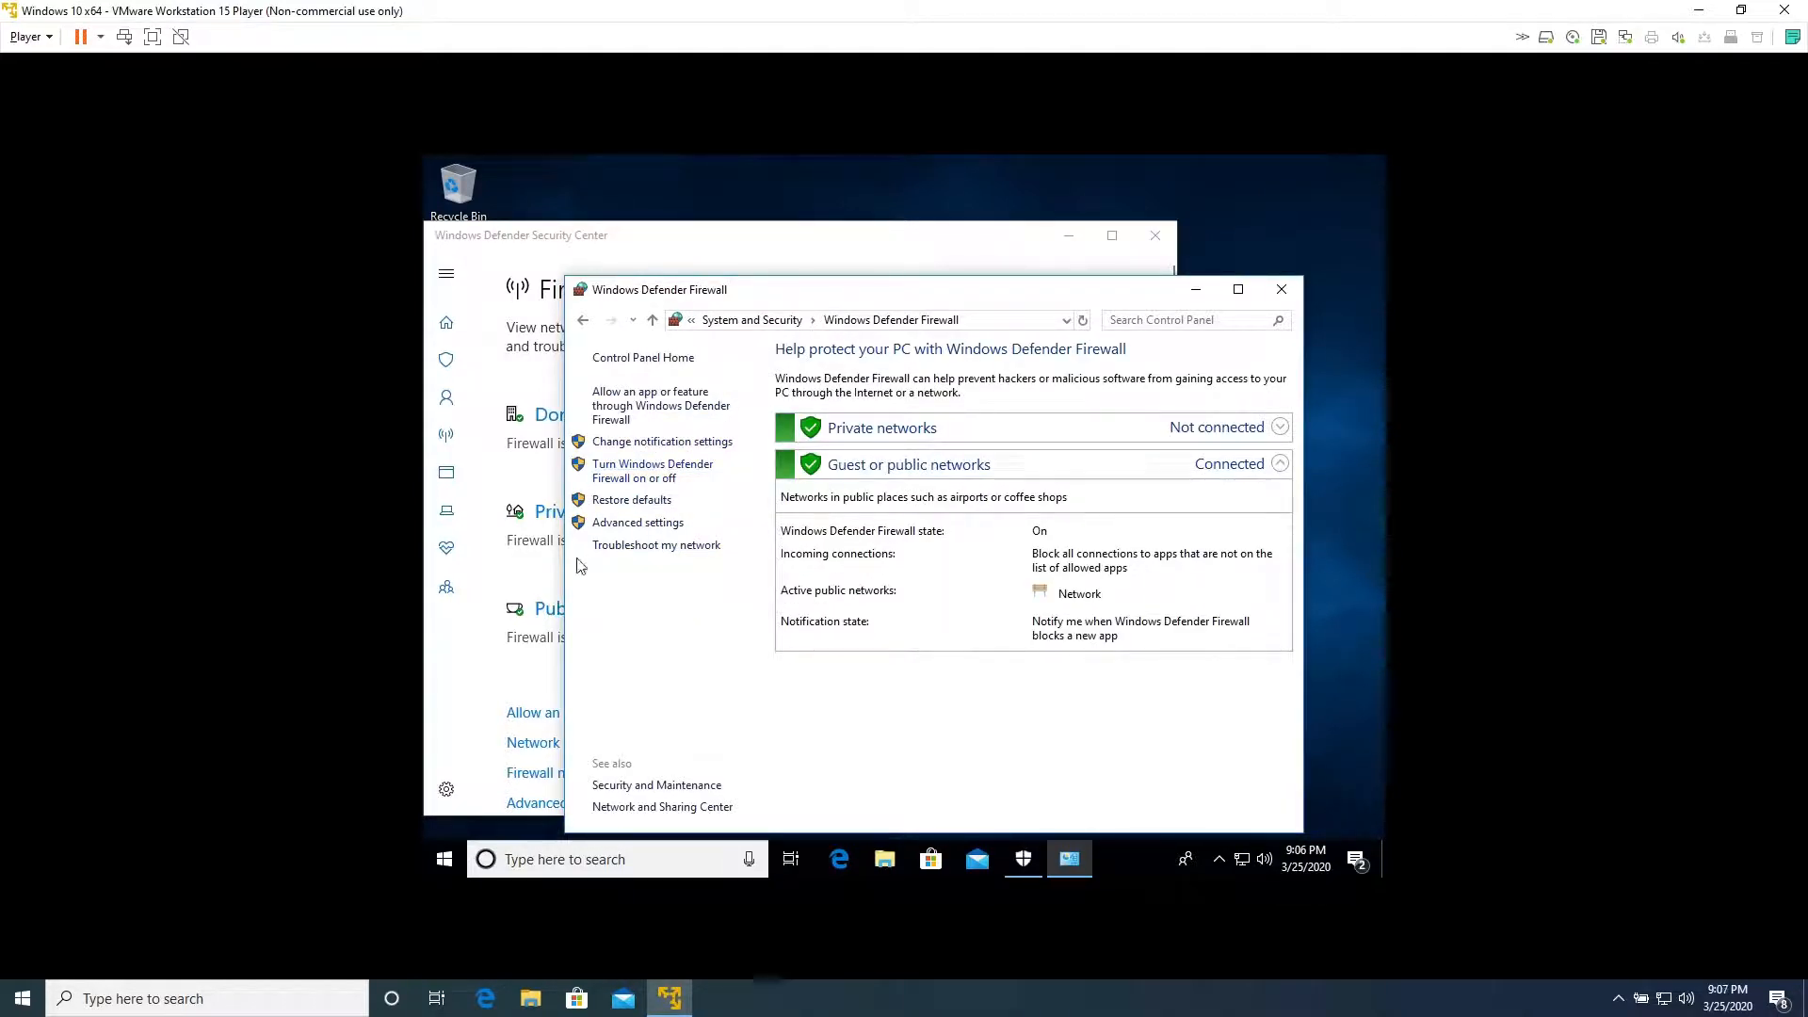
# Step: Review the private network firewall settings in Windows Defender Security Center and return to the Firewall & network protection page
pyautogui.click(517, 593)
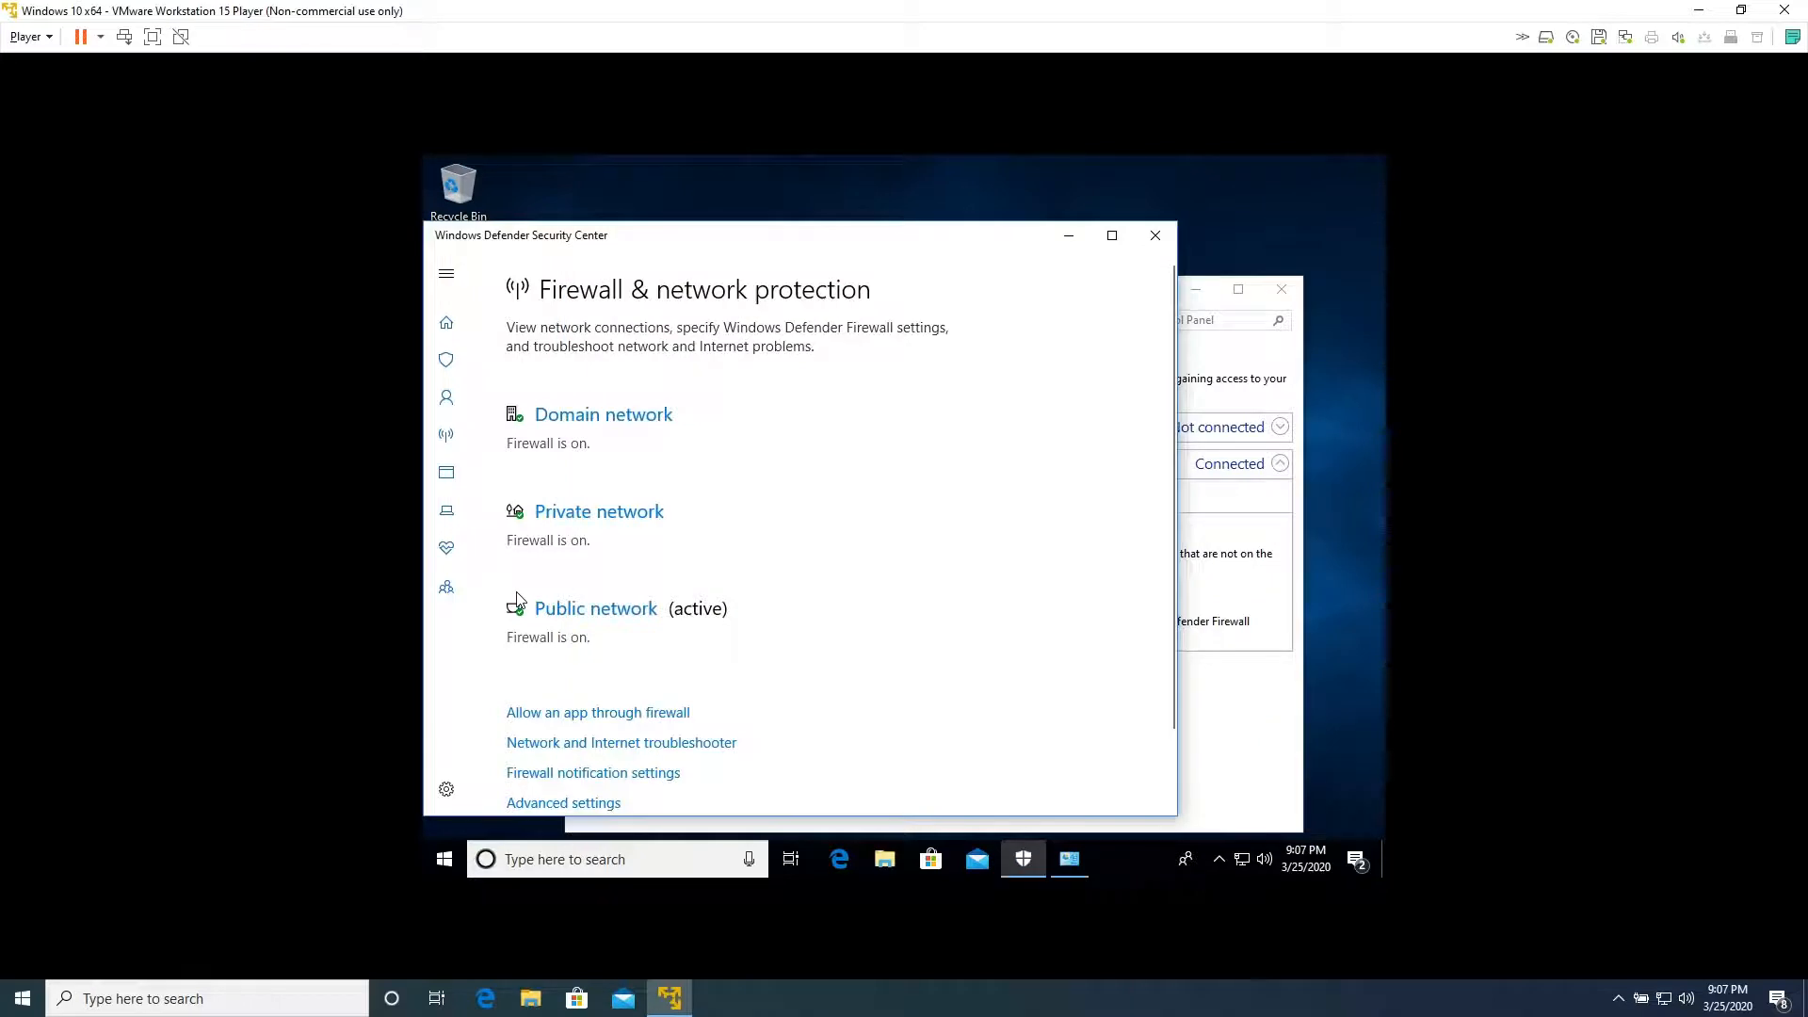
pyautogui.click(622, 513)
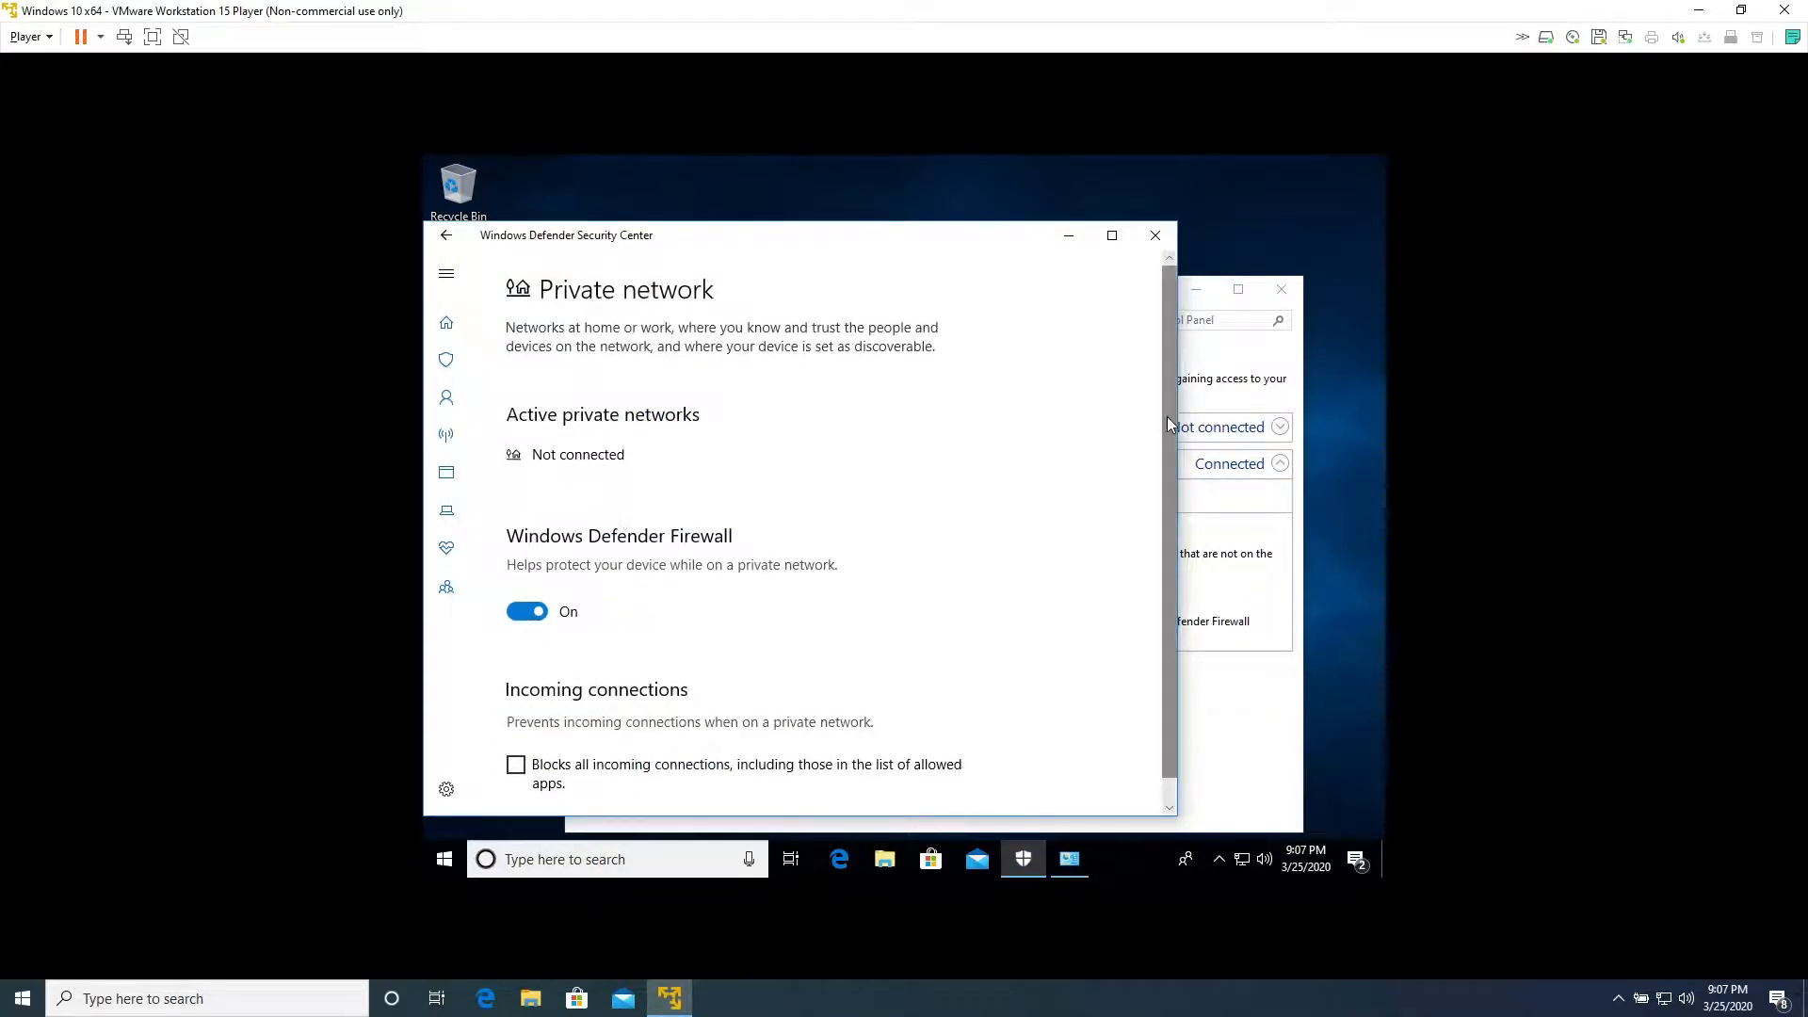
pyautogui.scroll(-1, 1167, 427)
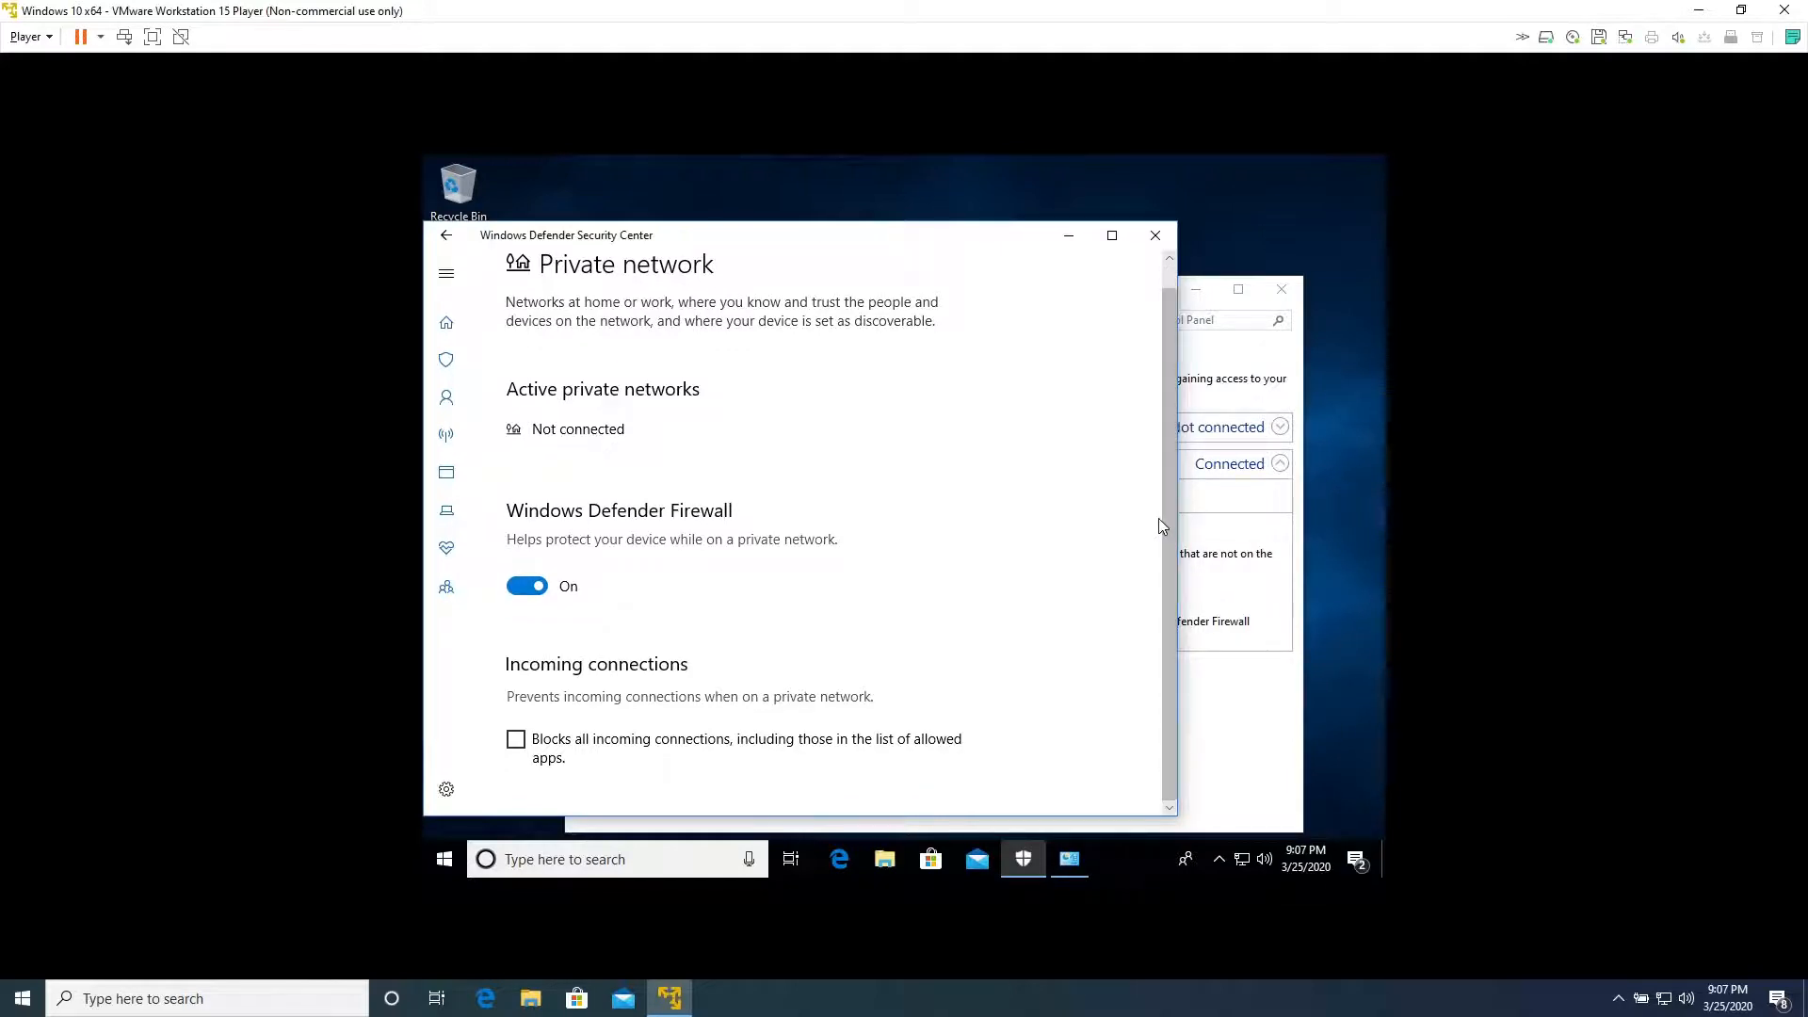
pyautogui.scroll(1, 1169, 452)
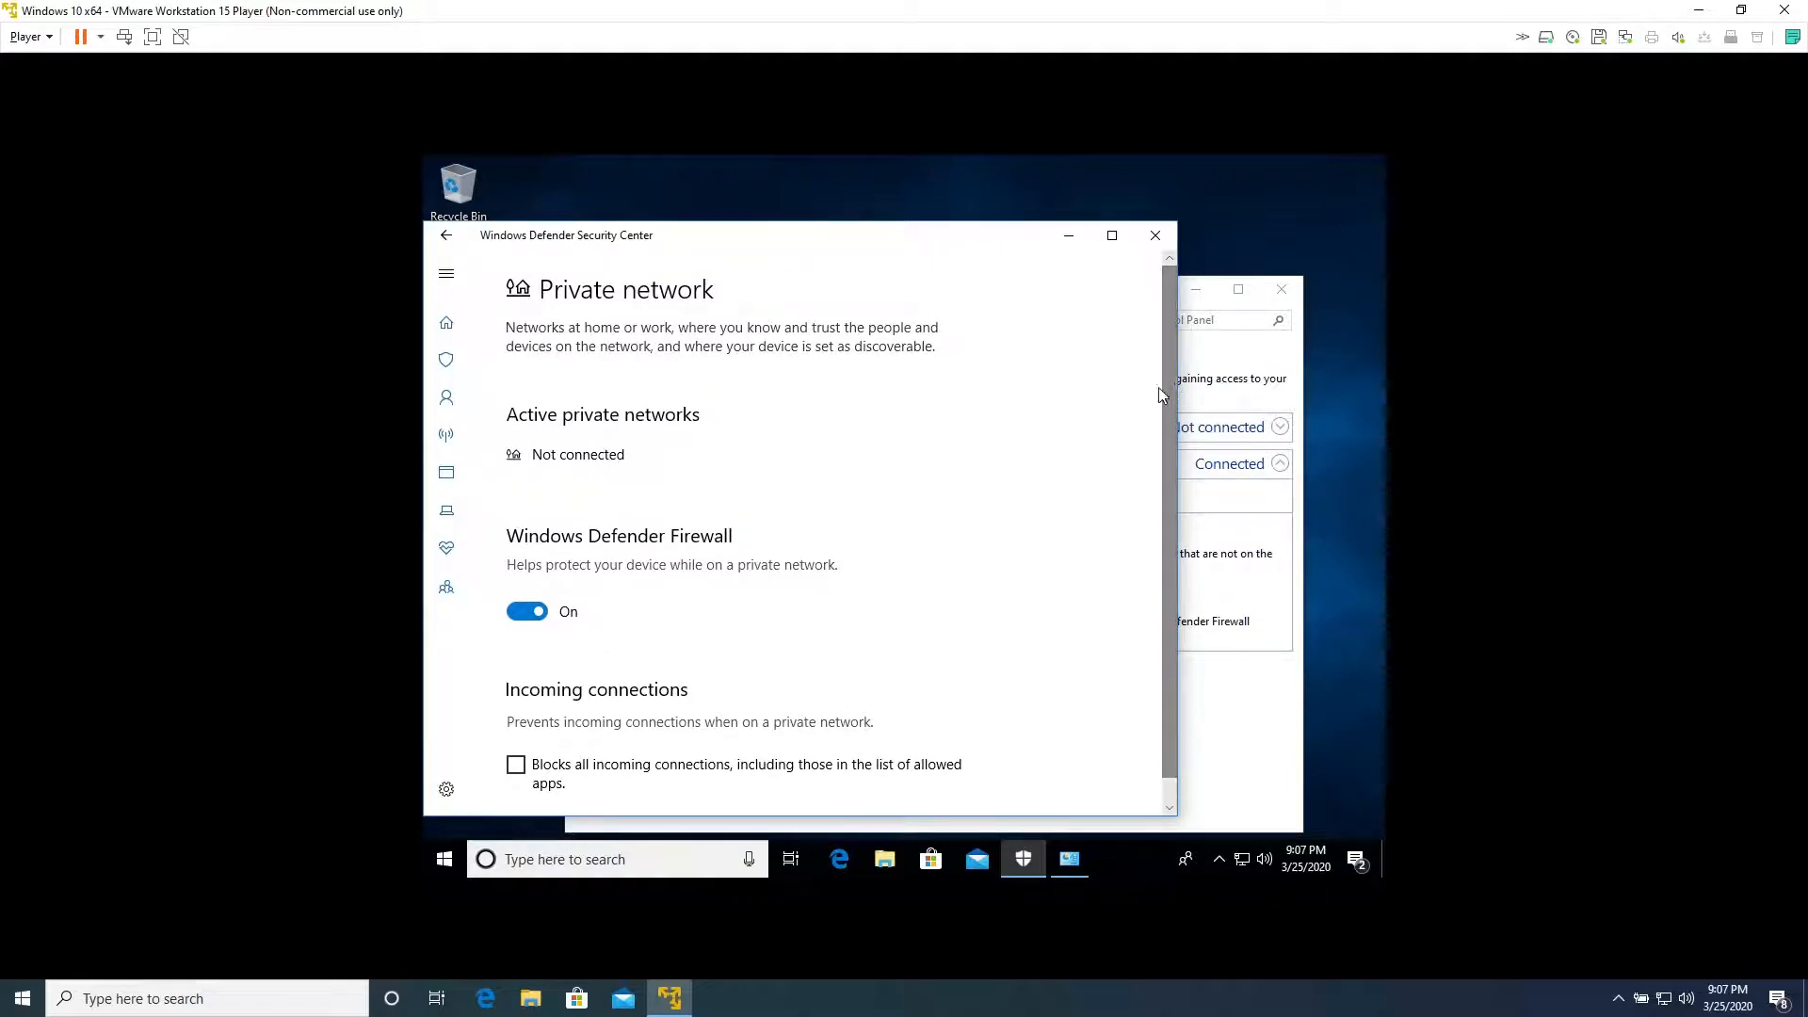
pyautogui.click(447, 237)
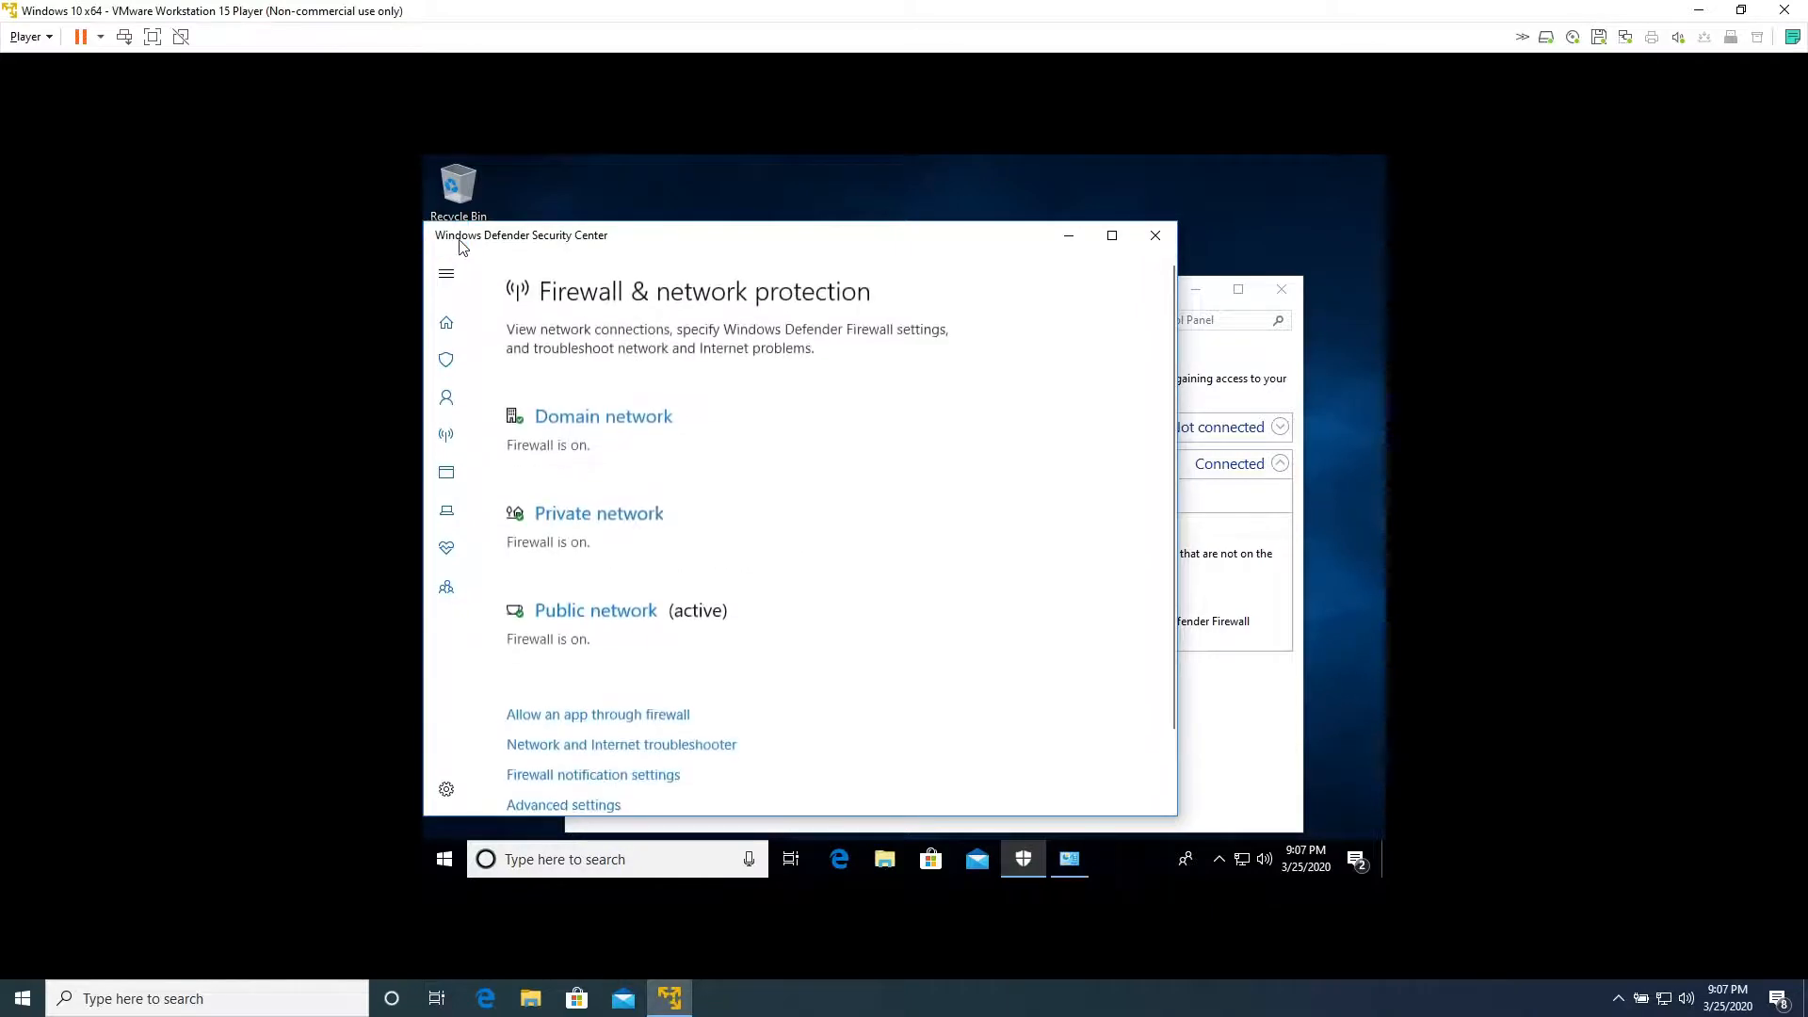
# Step: Expand the private networks details in the Windows Defender Firewall window, then minimize that window
pyautogui.click(1197, 378)
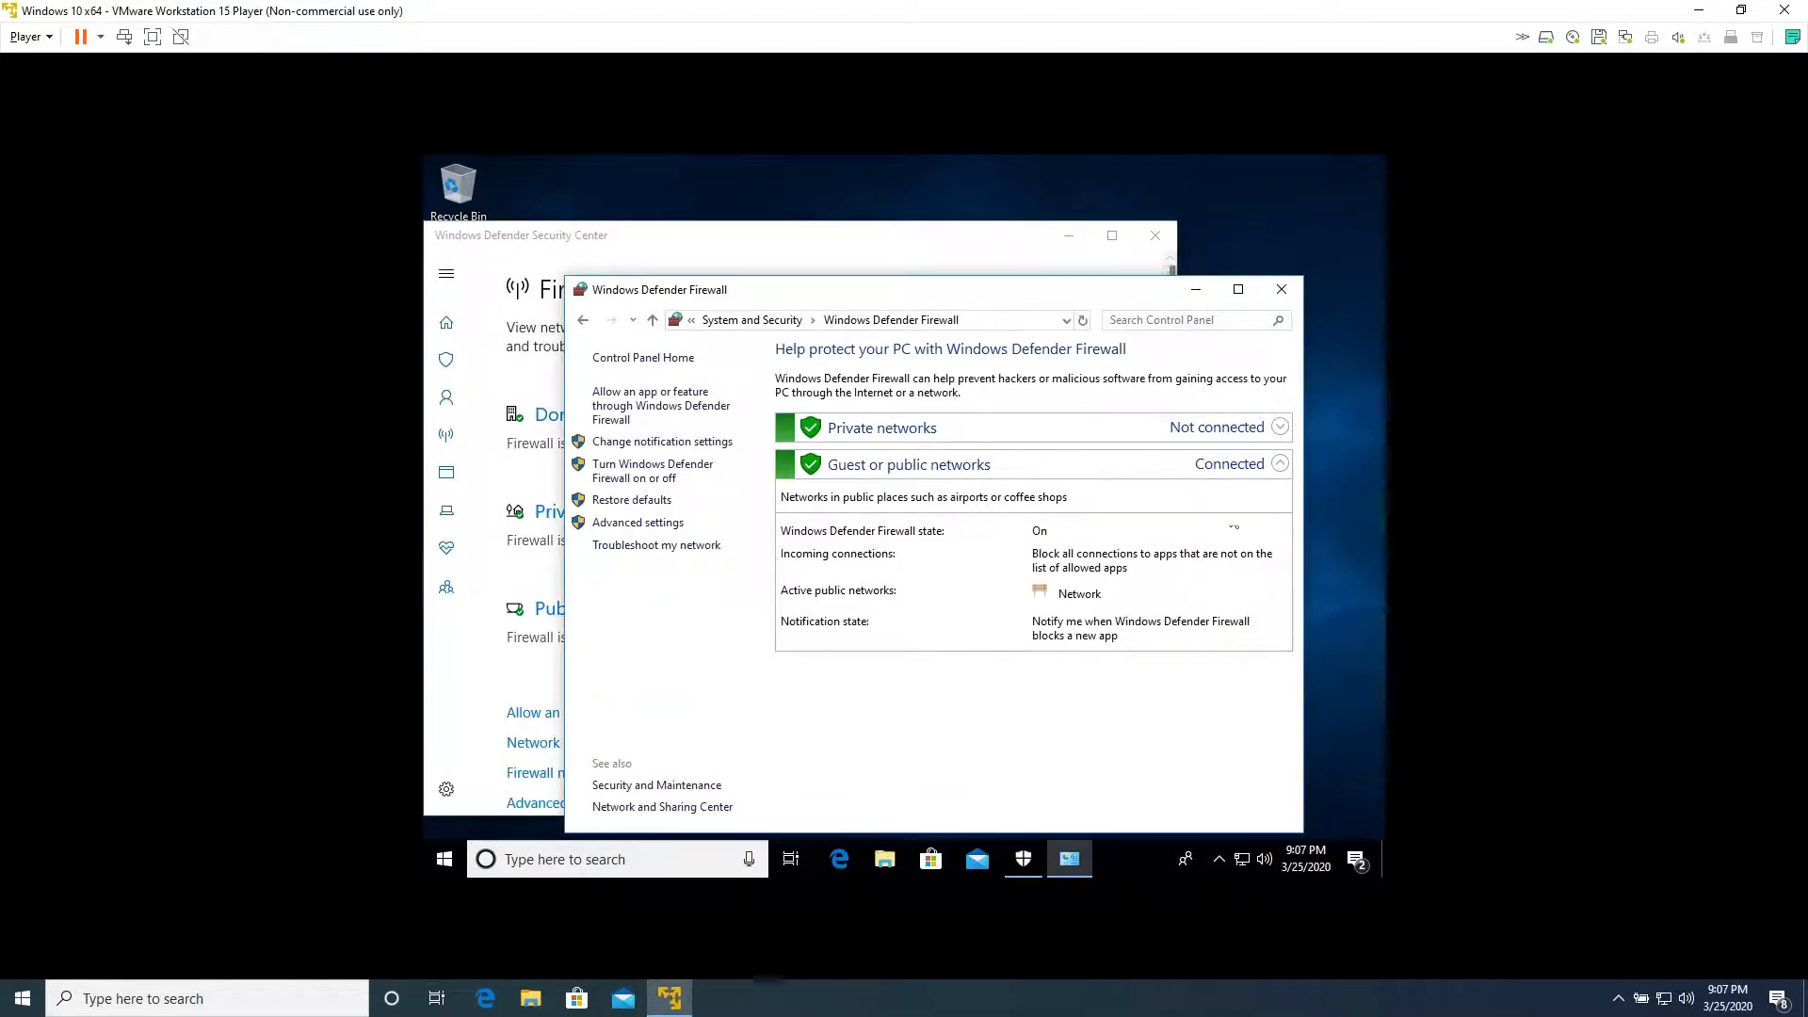
pyautogui.click(1280, 427)
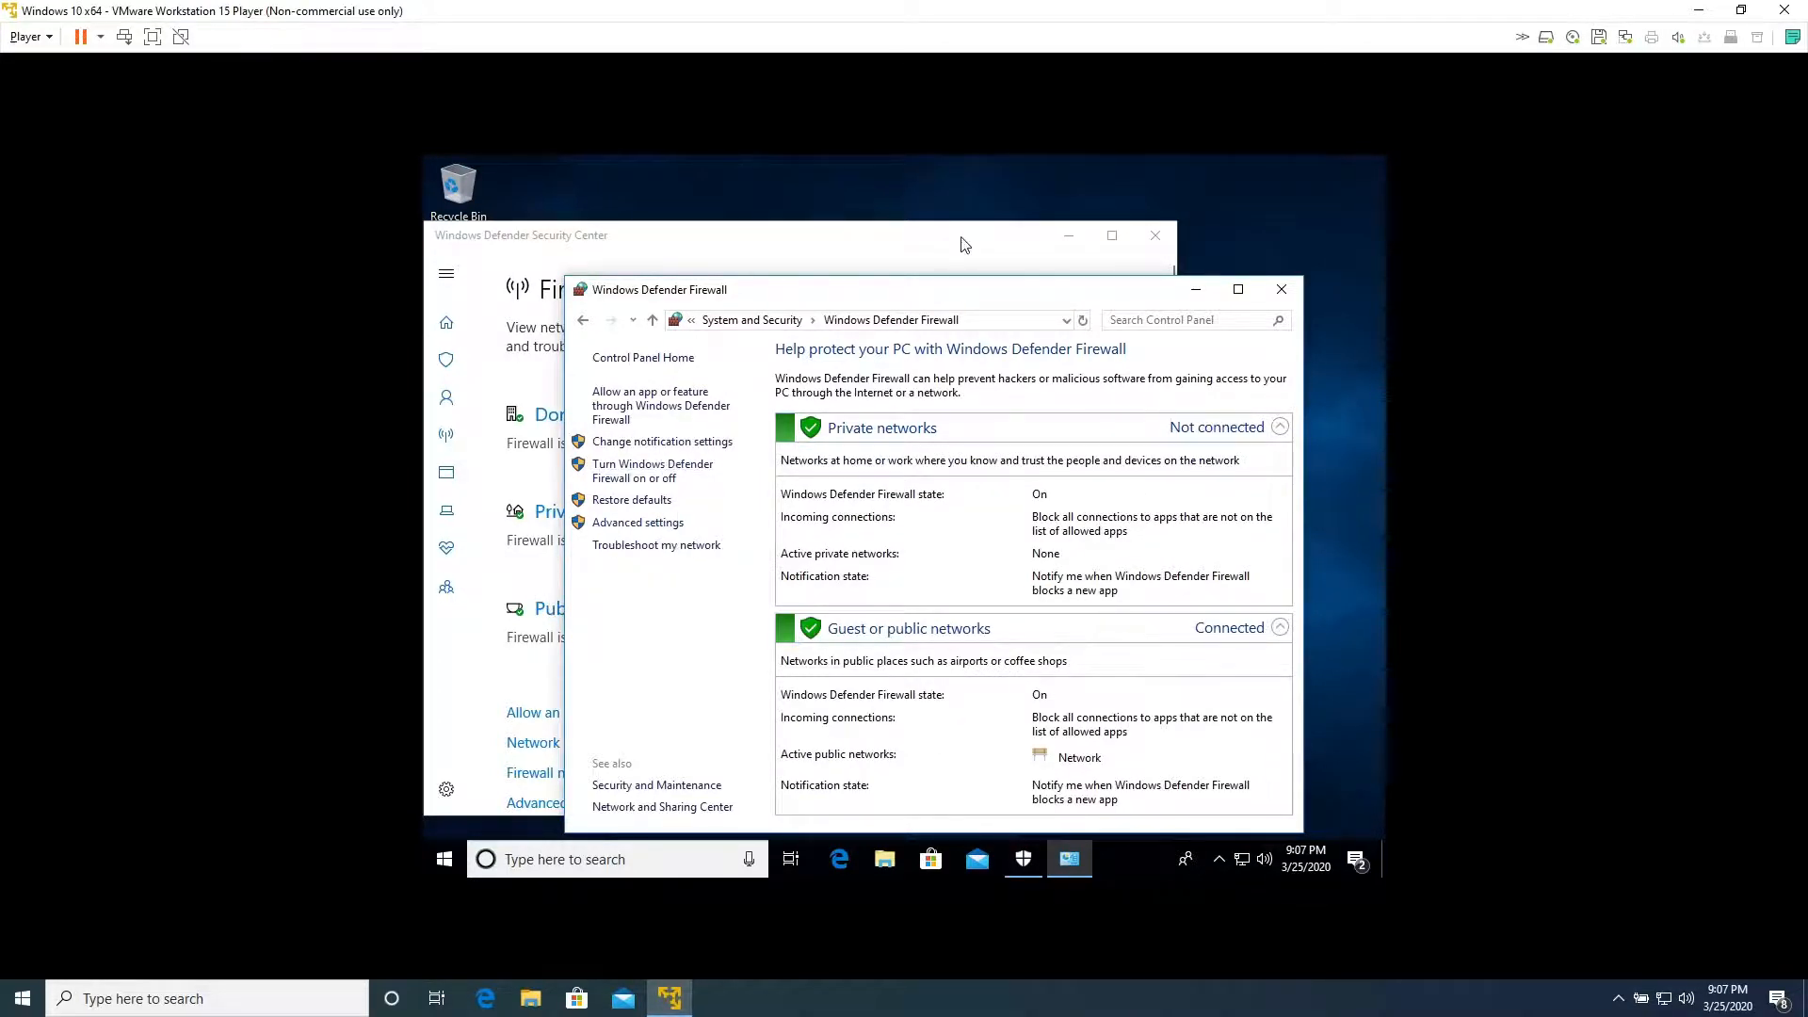
pyautogui.click(1194, 290)
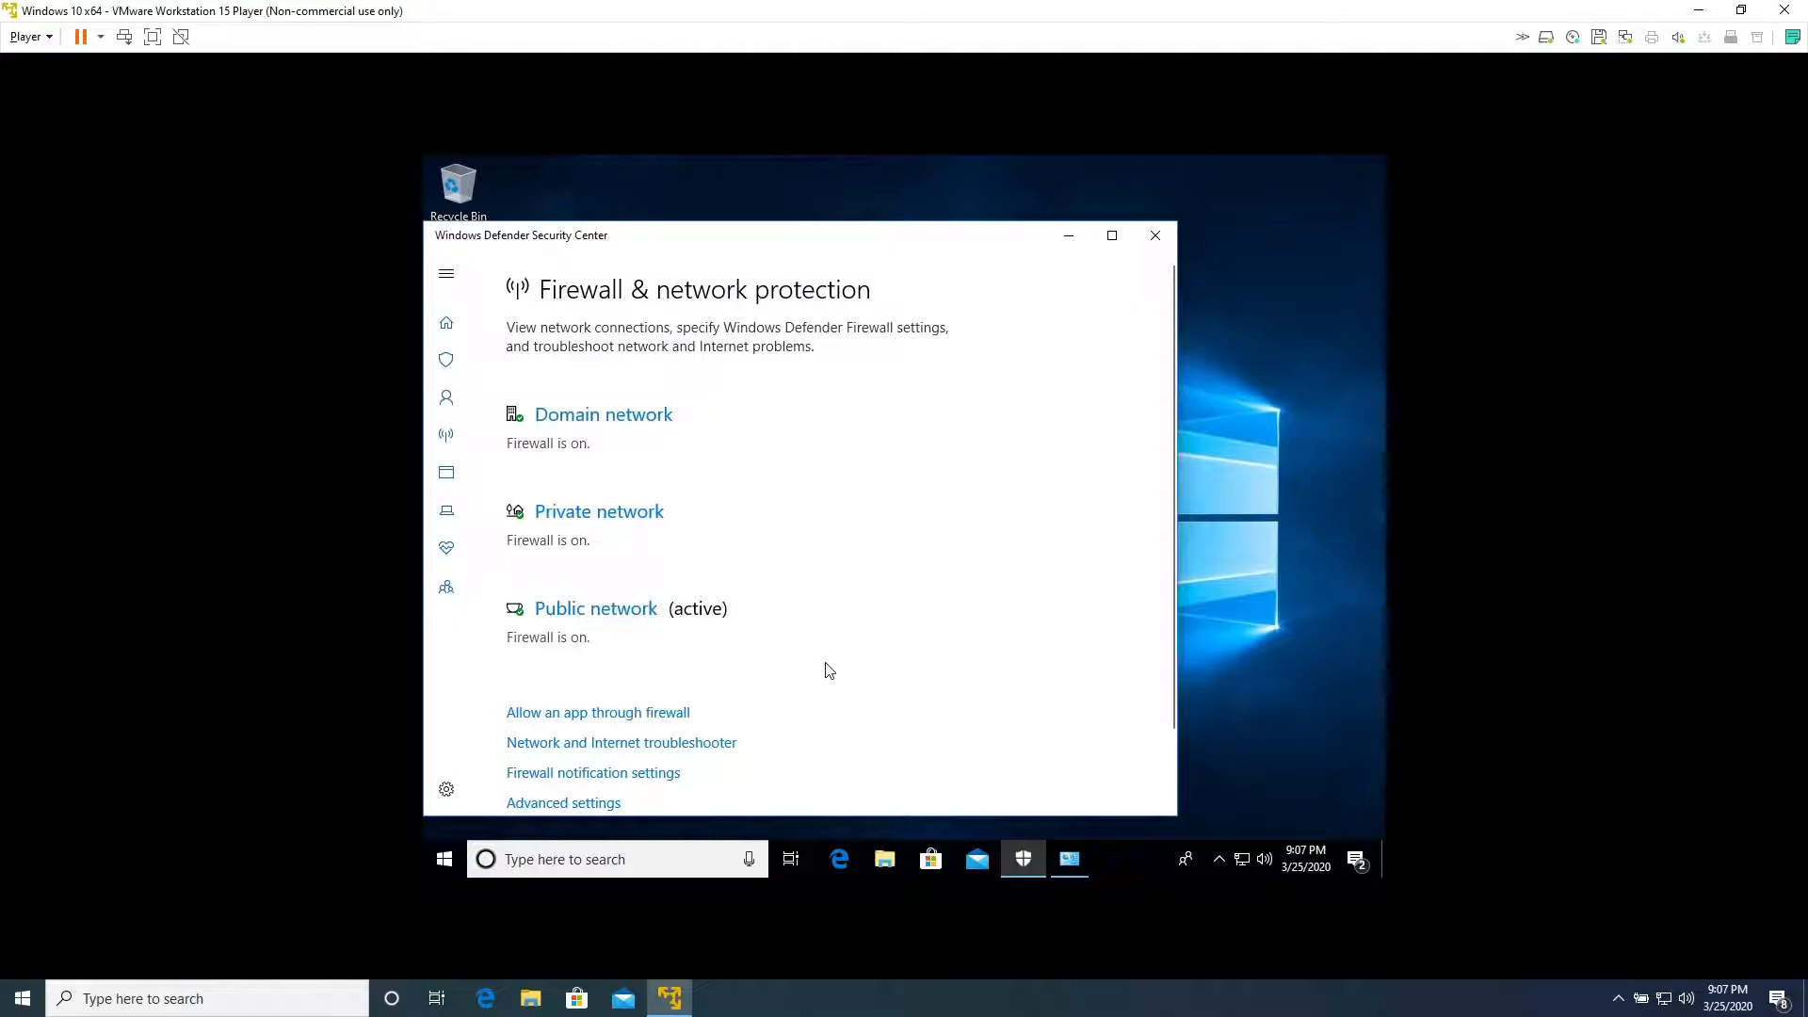
# Step: Open the firewall's advanced settings with administrator approval, review the profiles overview, and close that console
pyautogui.click(555, 806)
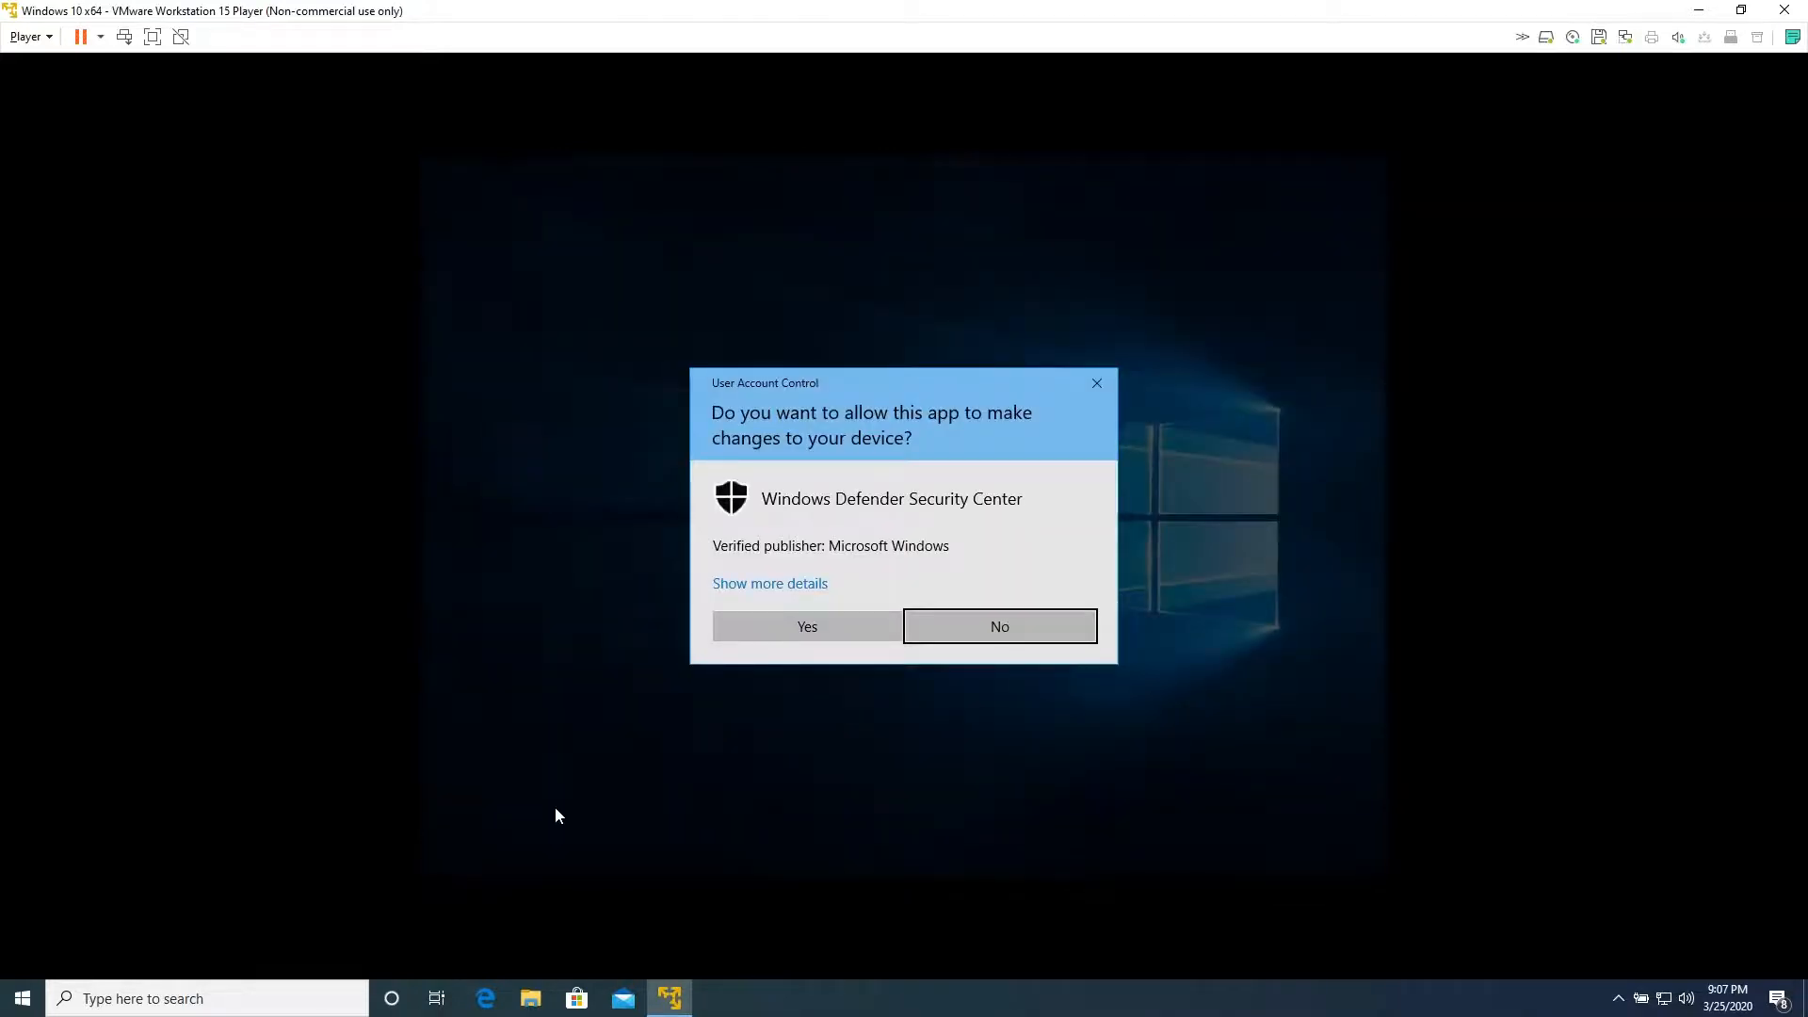
pyautogui.click(811, 625)
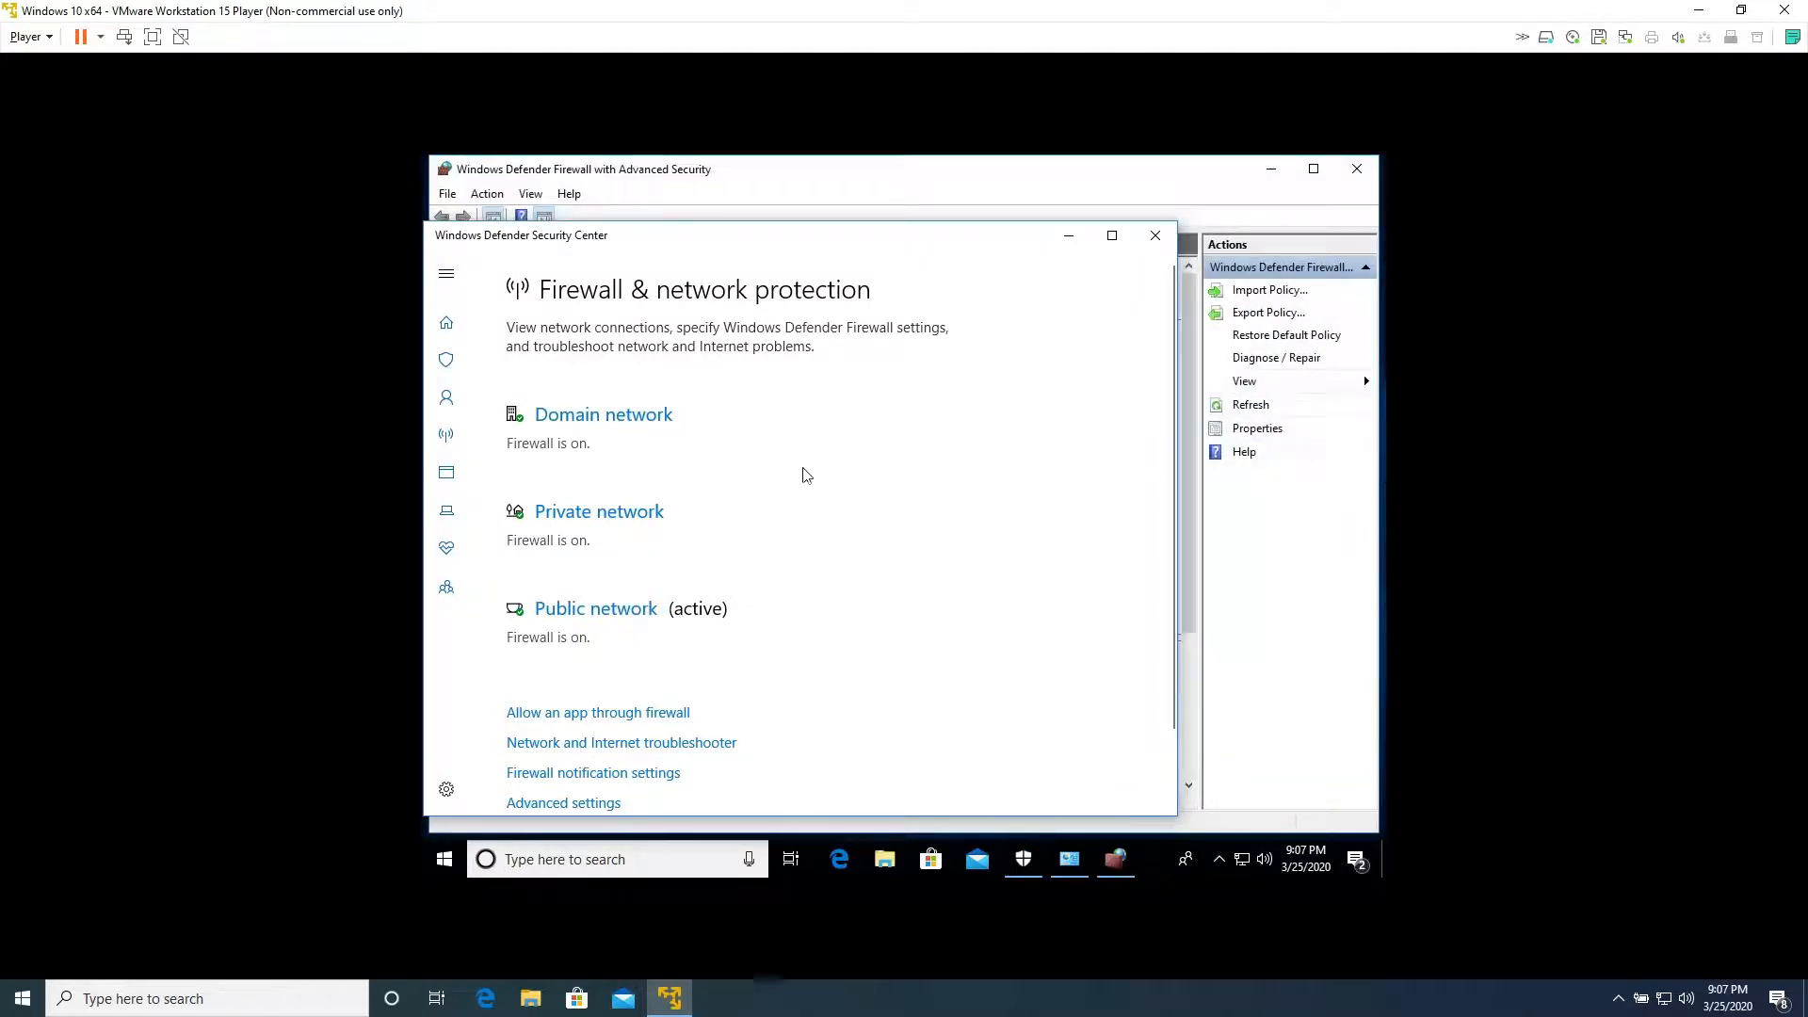
pyautogui.click(1275, 665)
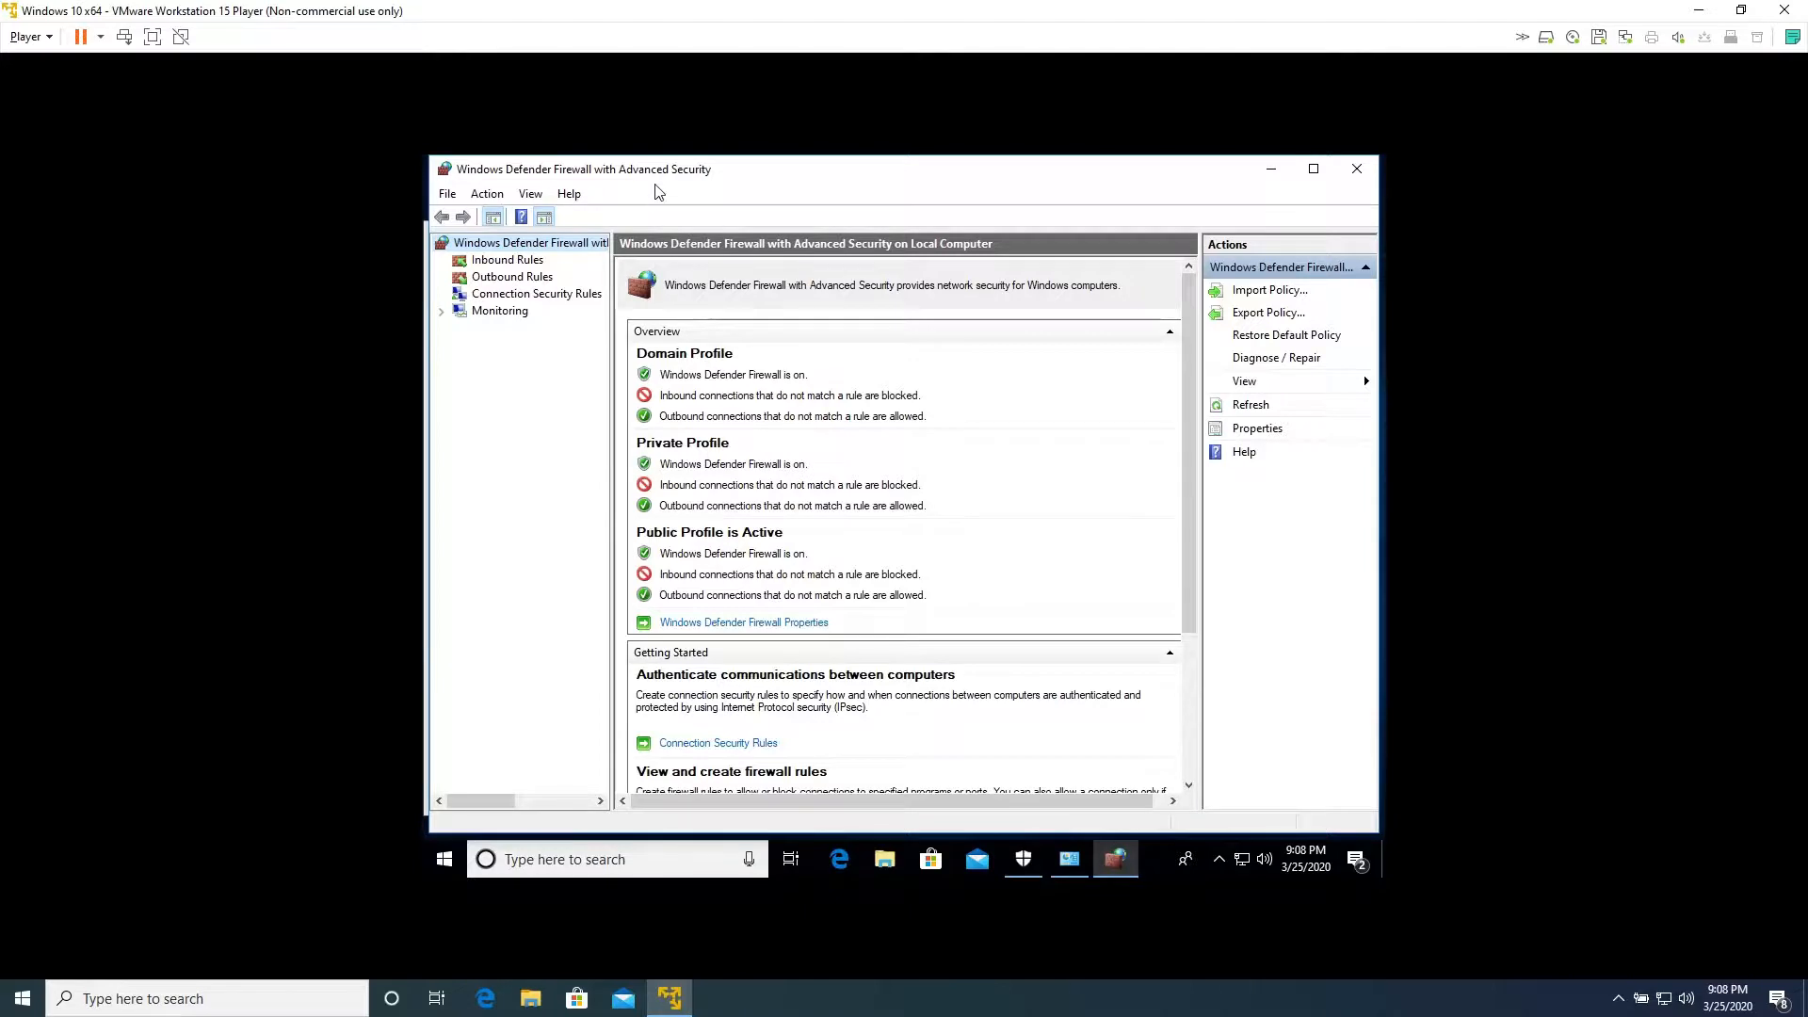
pyautogui.click(1357, 170)
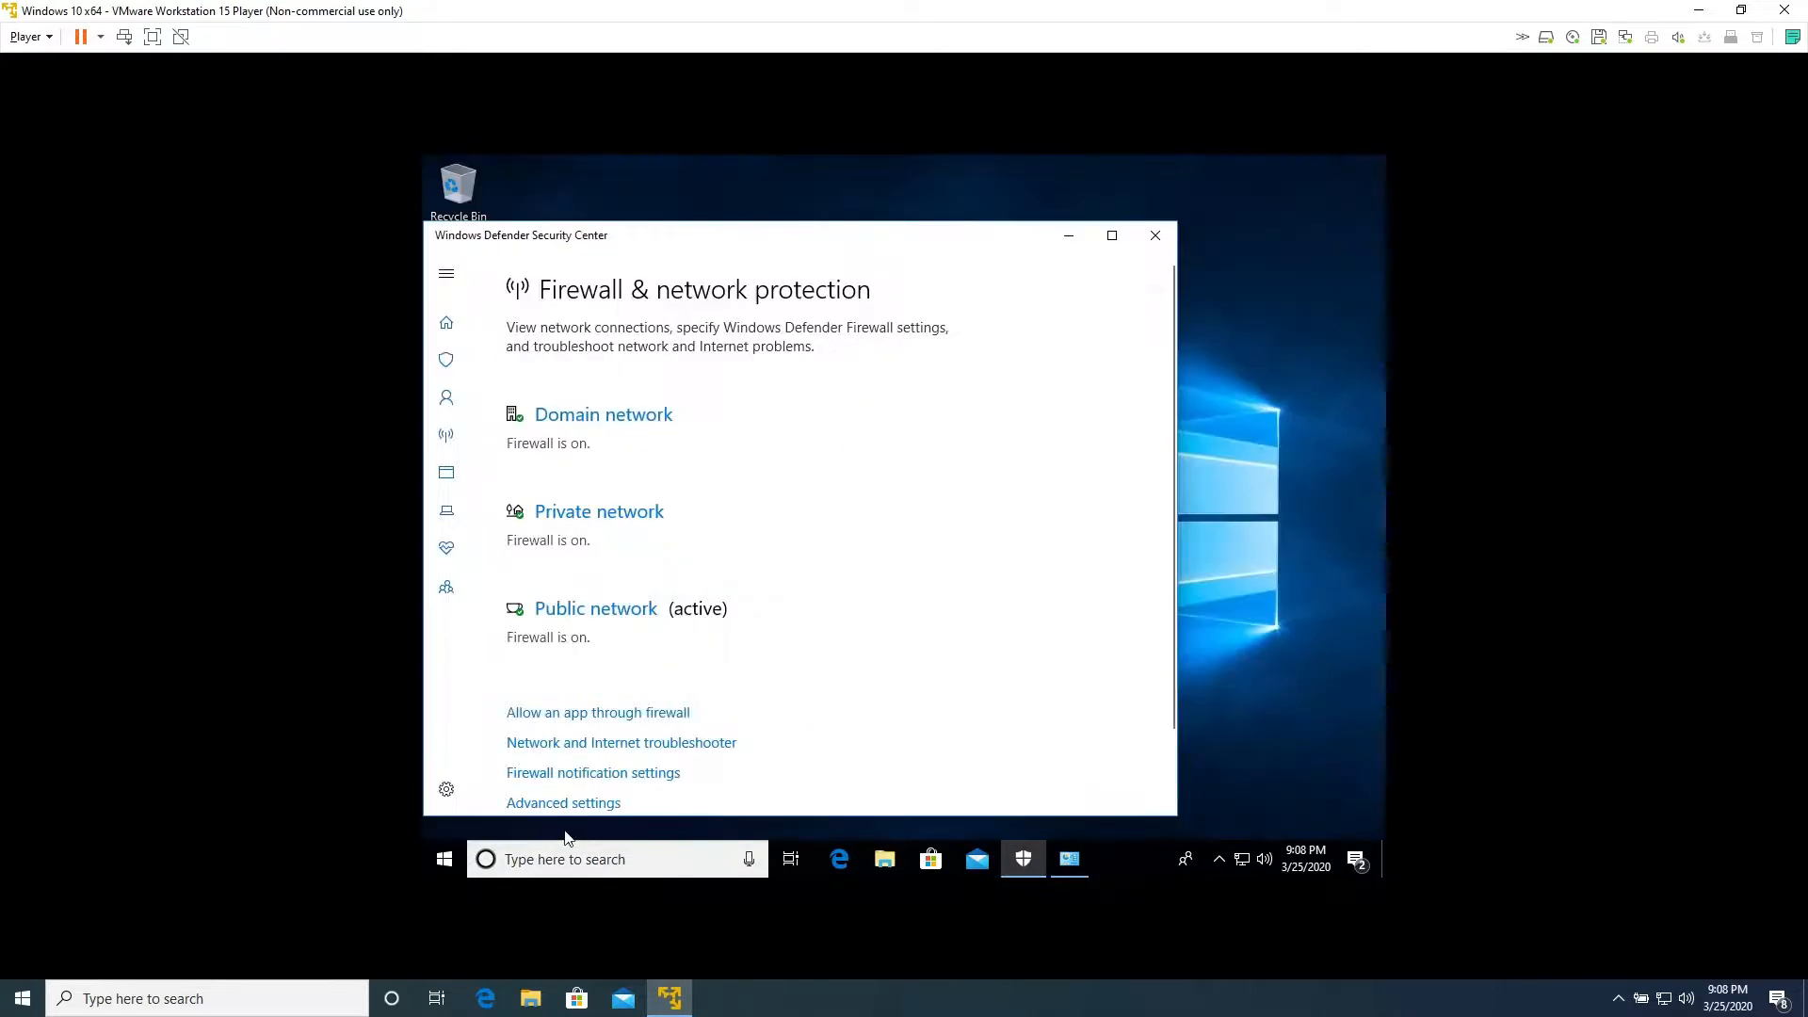
# Step: Search Windows in the virtual machine for "firewall" and open the Windows Defender Firewall control panel
pyautogui.click(569, 857)
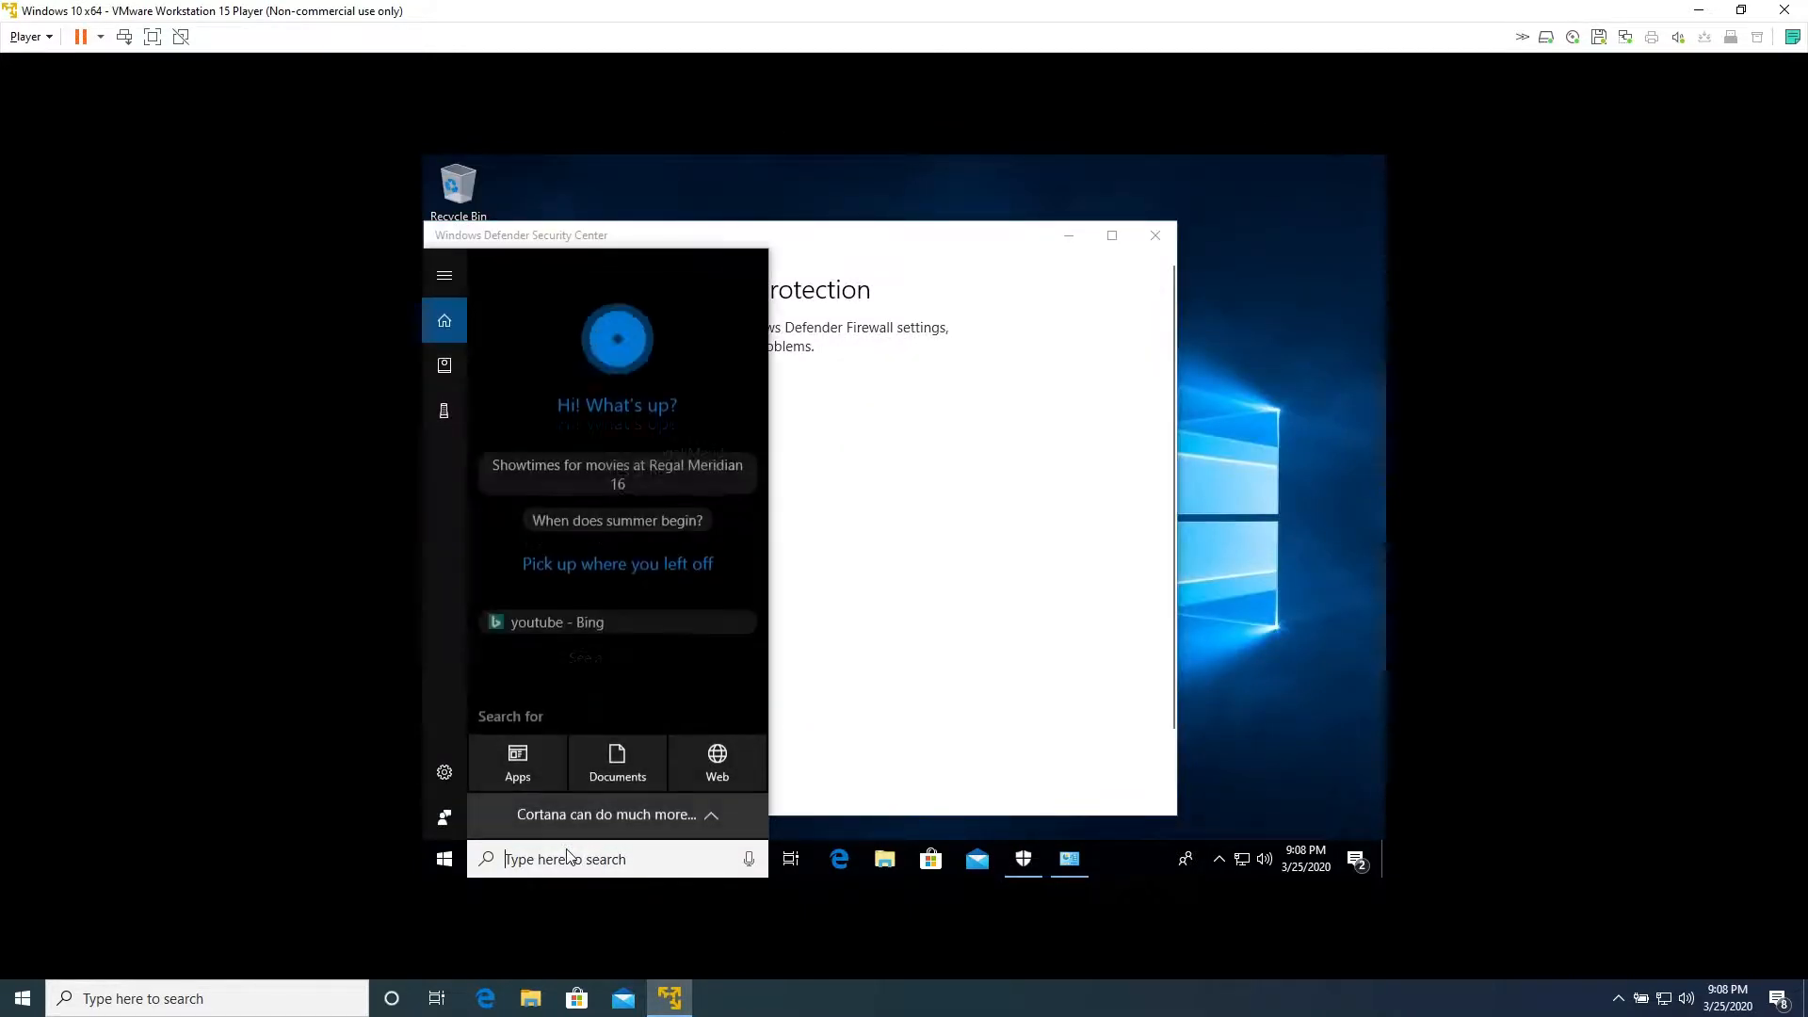
pyautogui.write('fire')
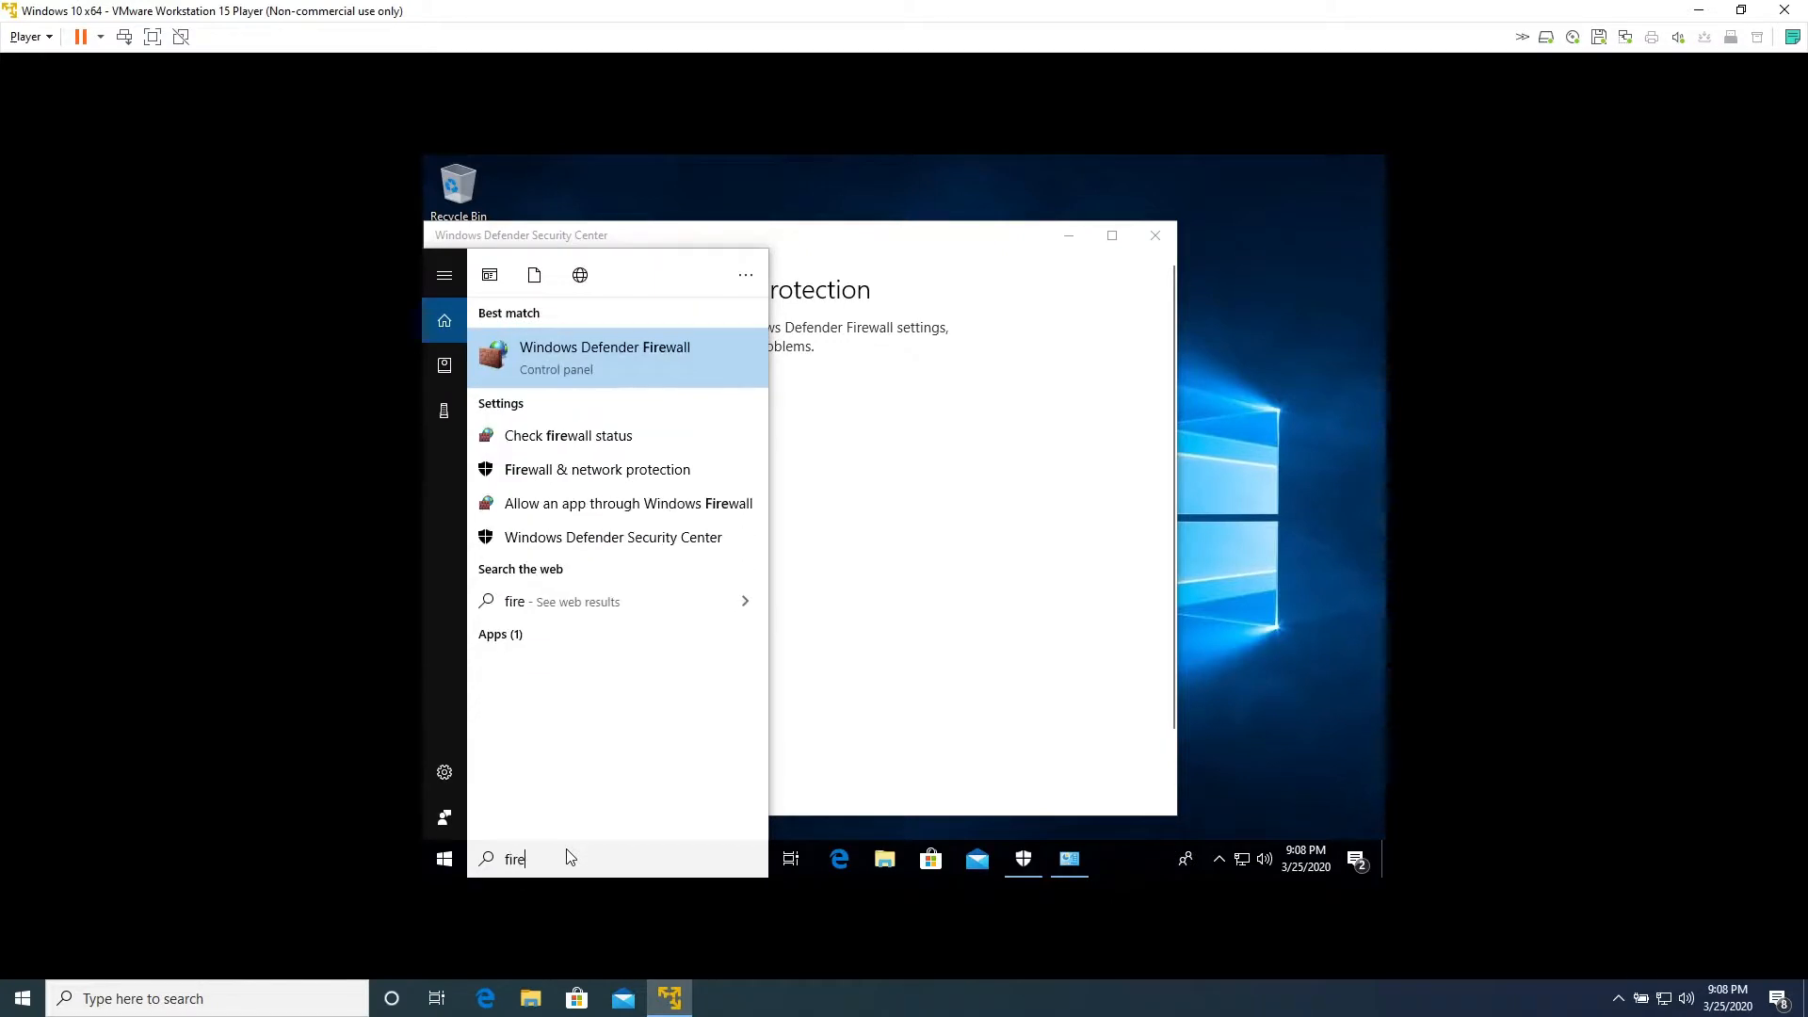
pyautogui.write('wall')
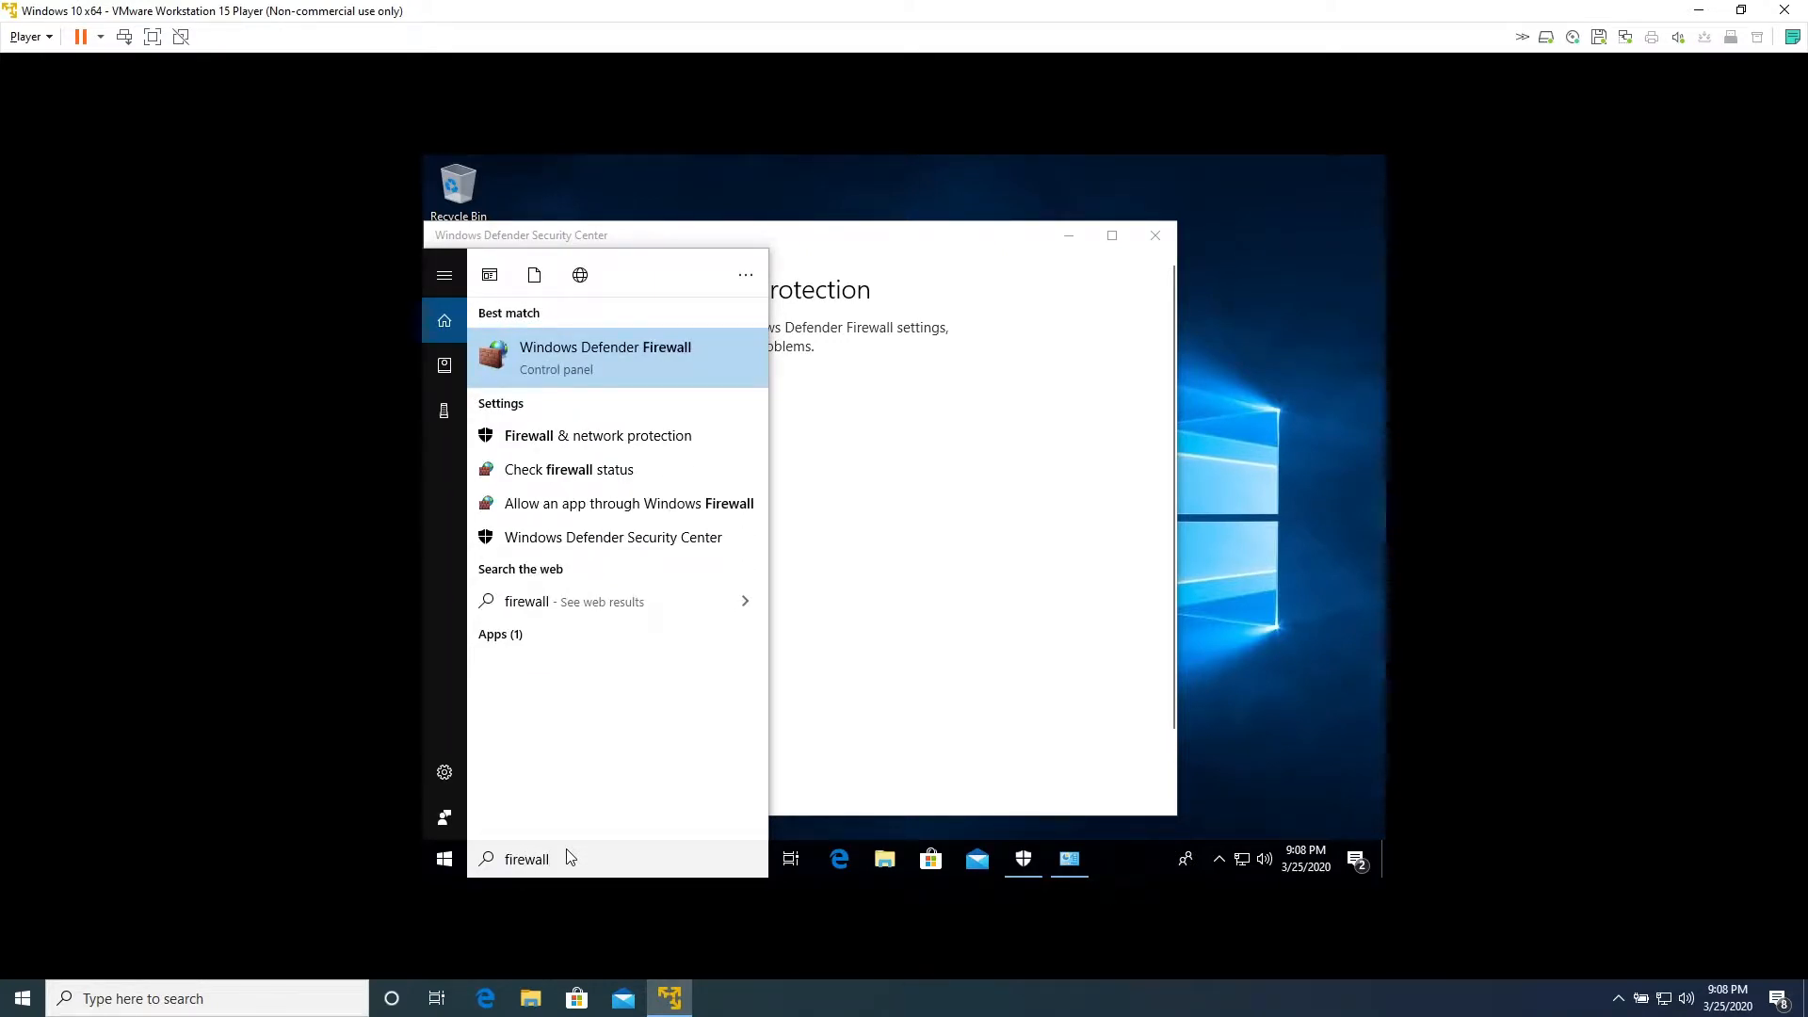
pyautogui.click(649, 368)
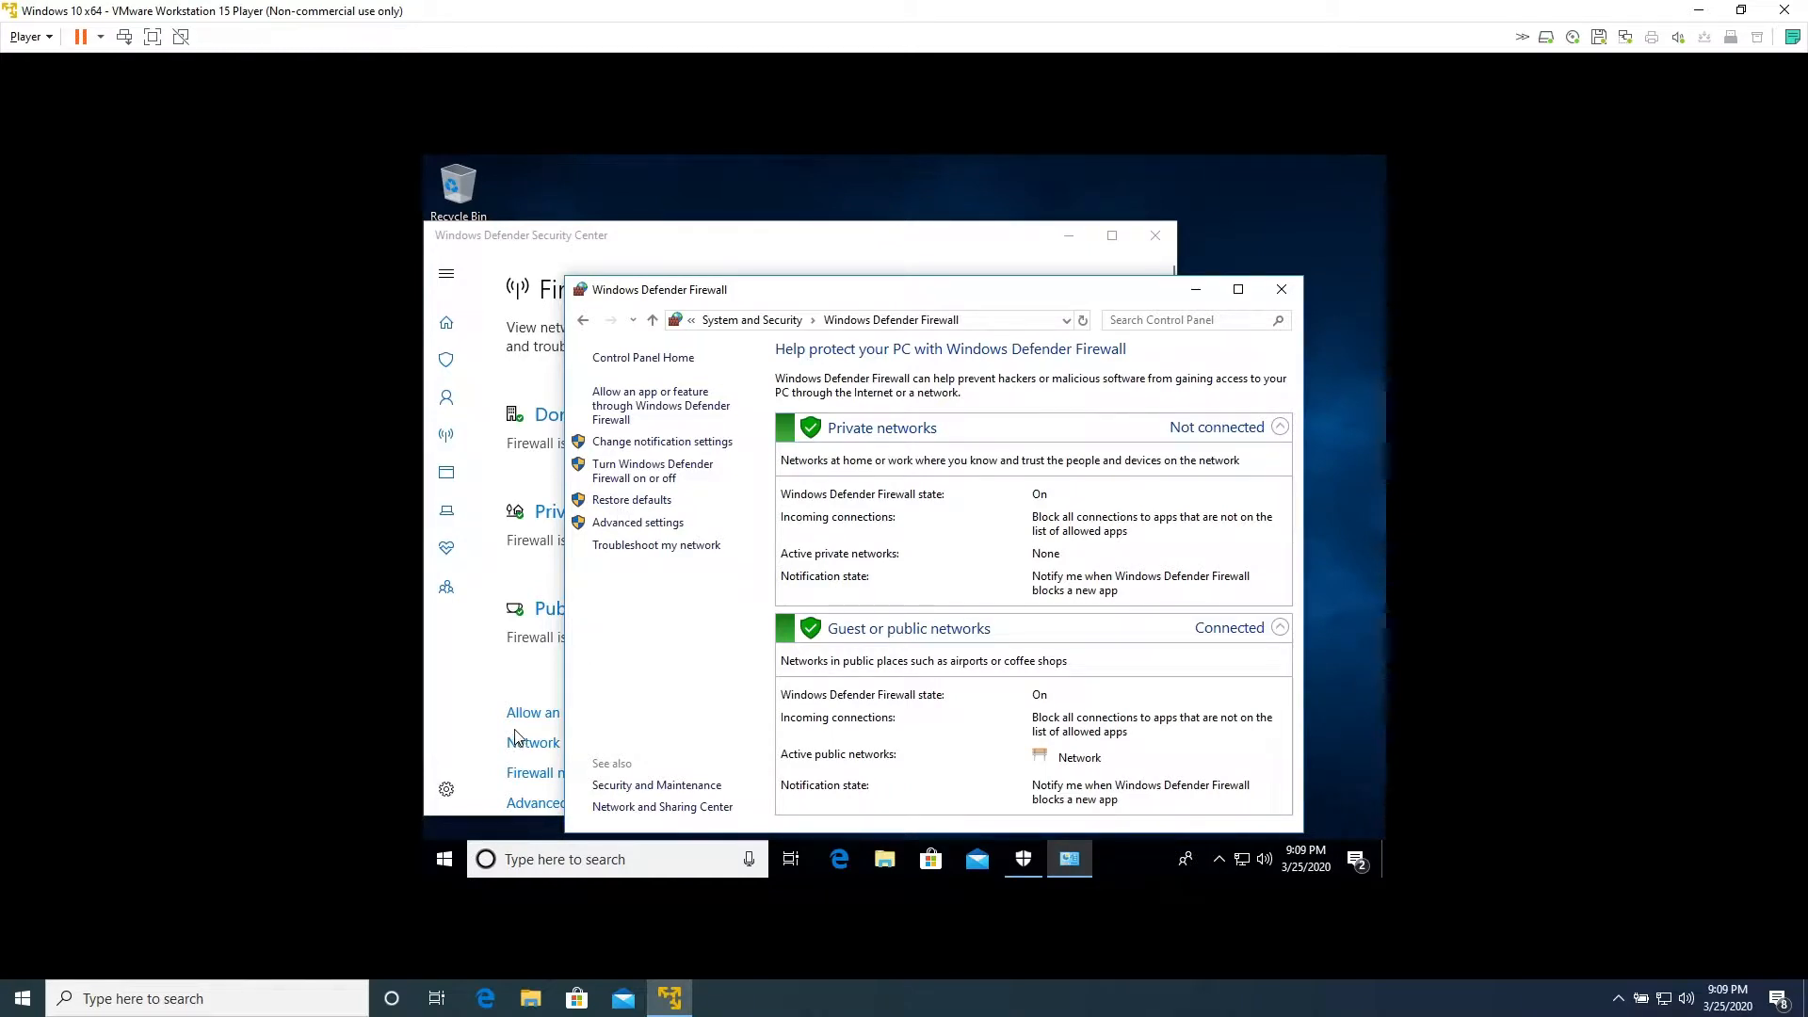
# Step: View the domain network page in Windows Defender Security Center and compare it with the network profiles in the Windows Defender Firewall window
pyautogui.click(515, 700)
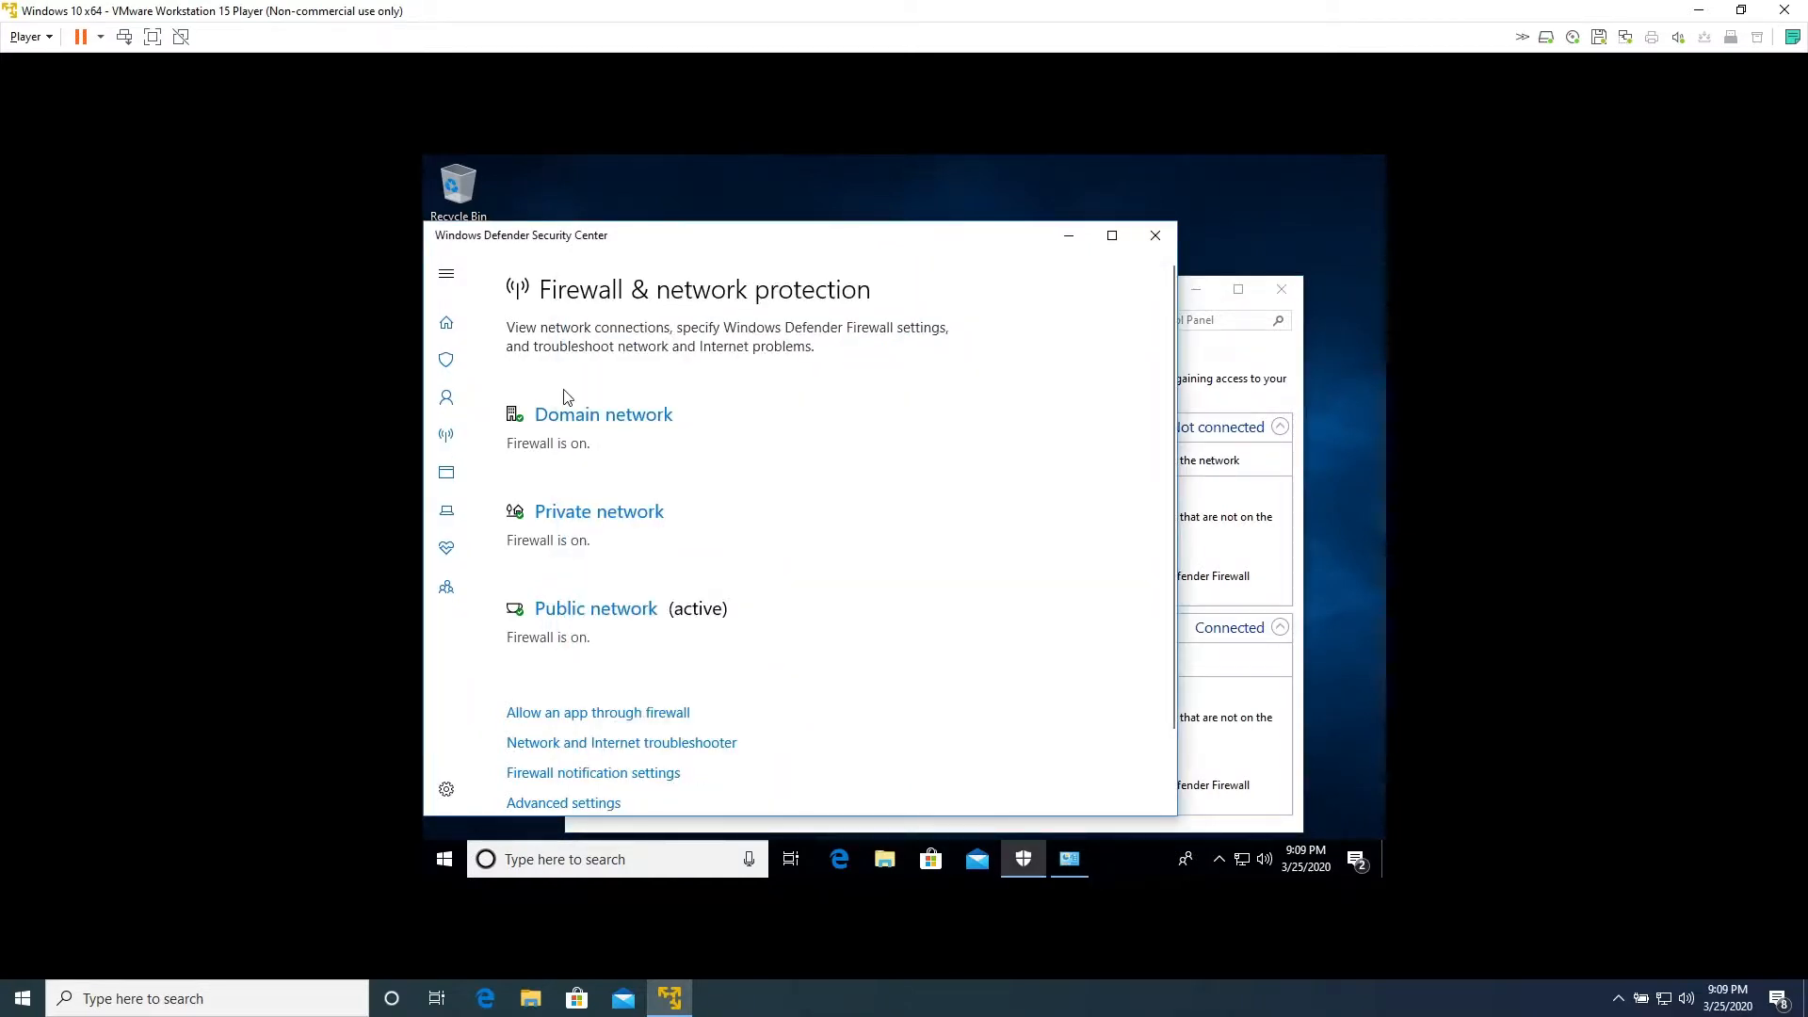
pyautogui.click(569, 417)
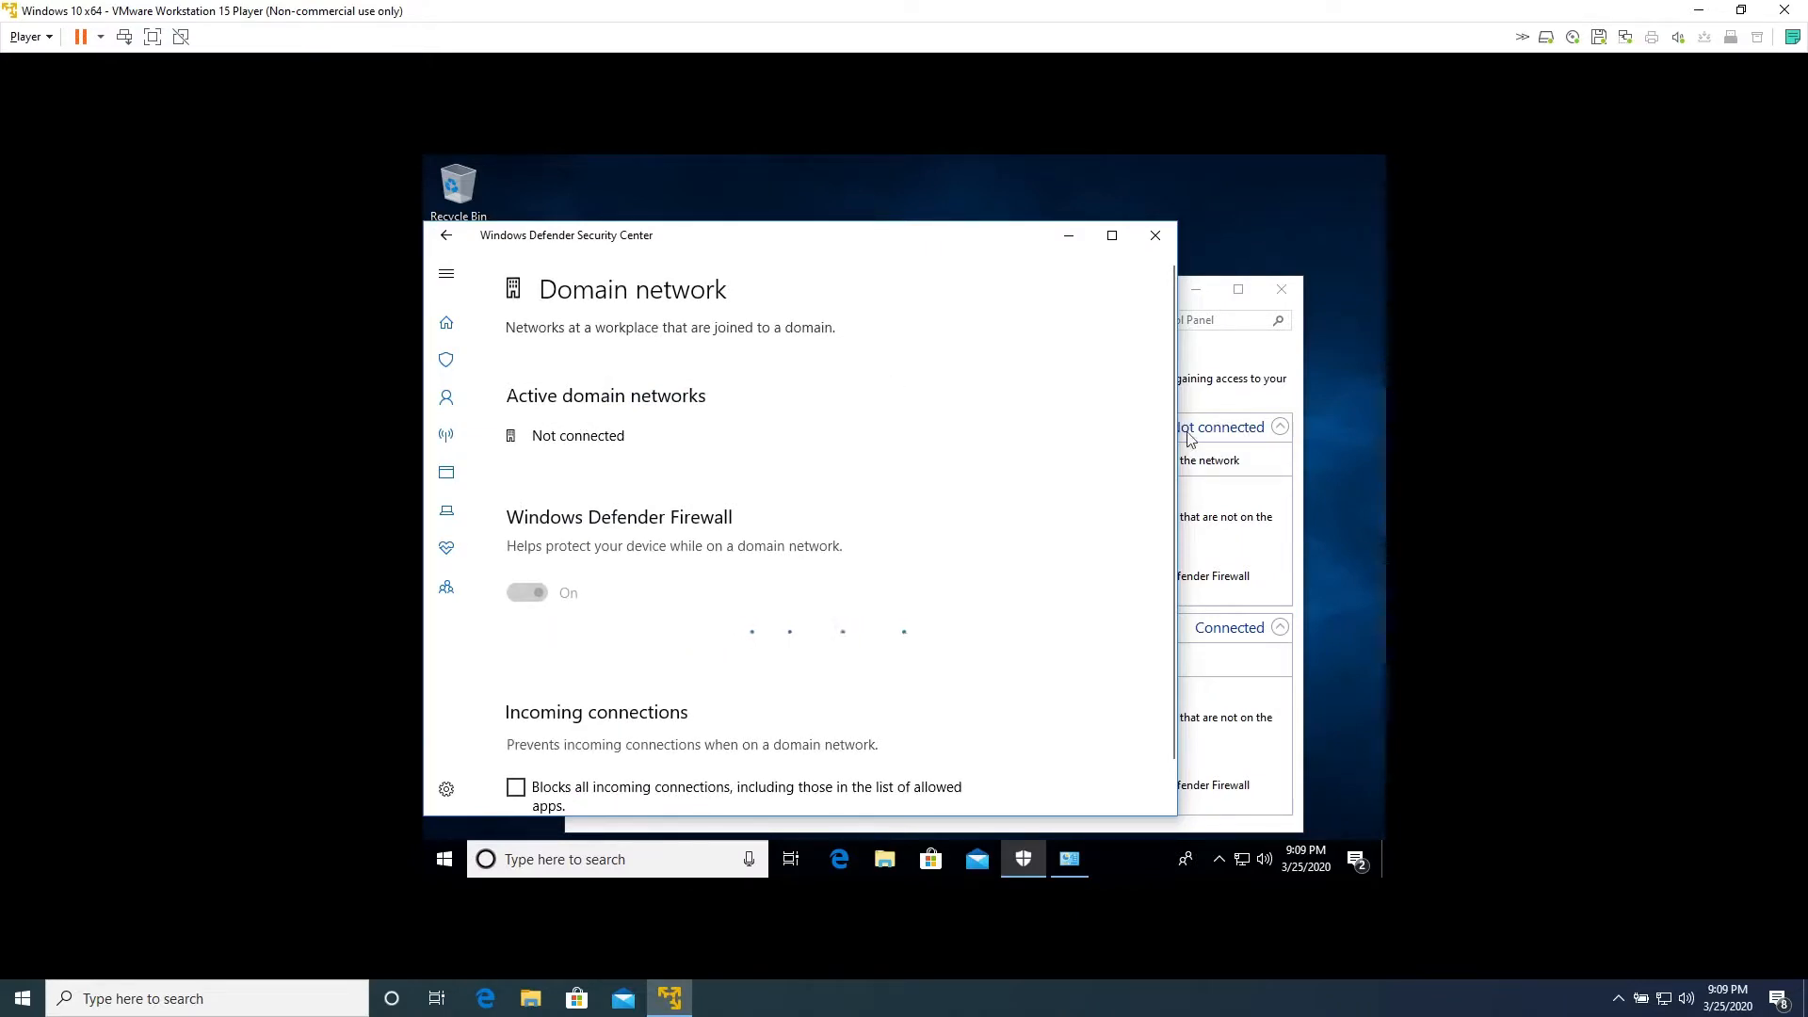
pyautogui.click(1215, 498)
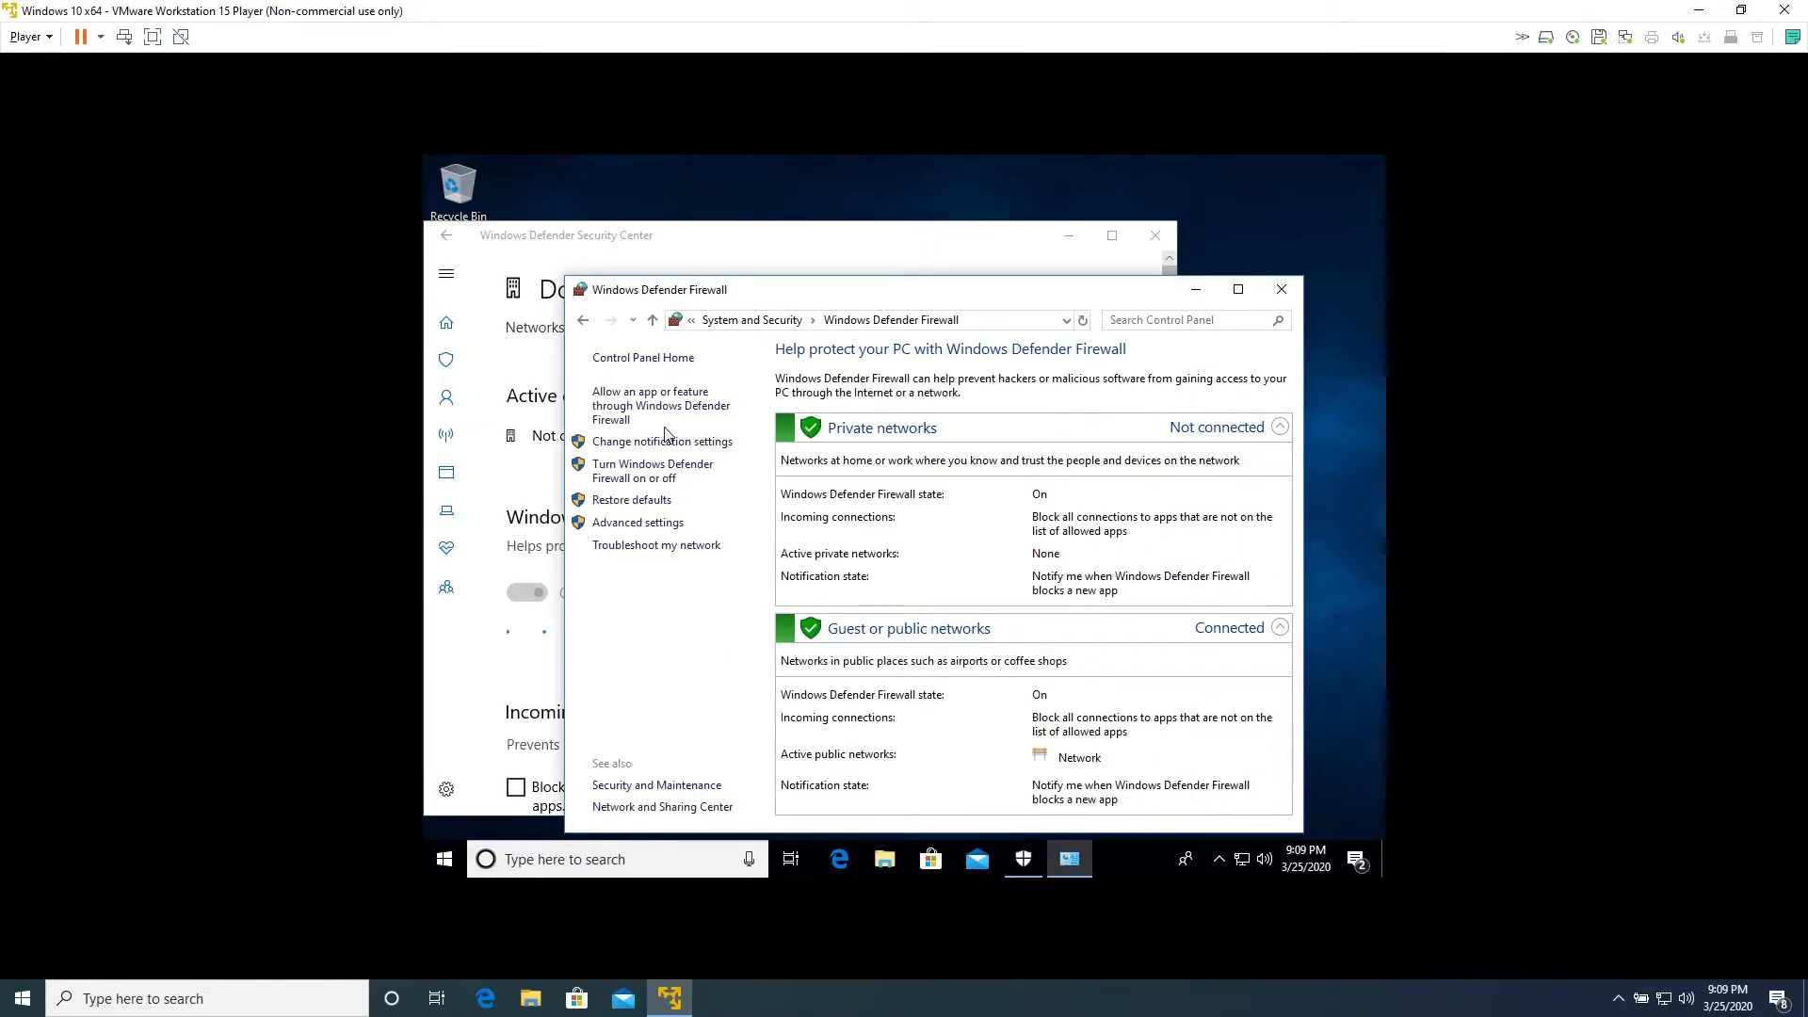
pyautogui.click(509, 449)
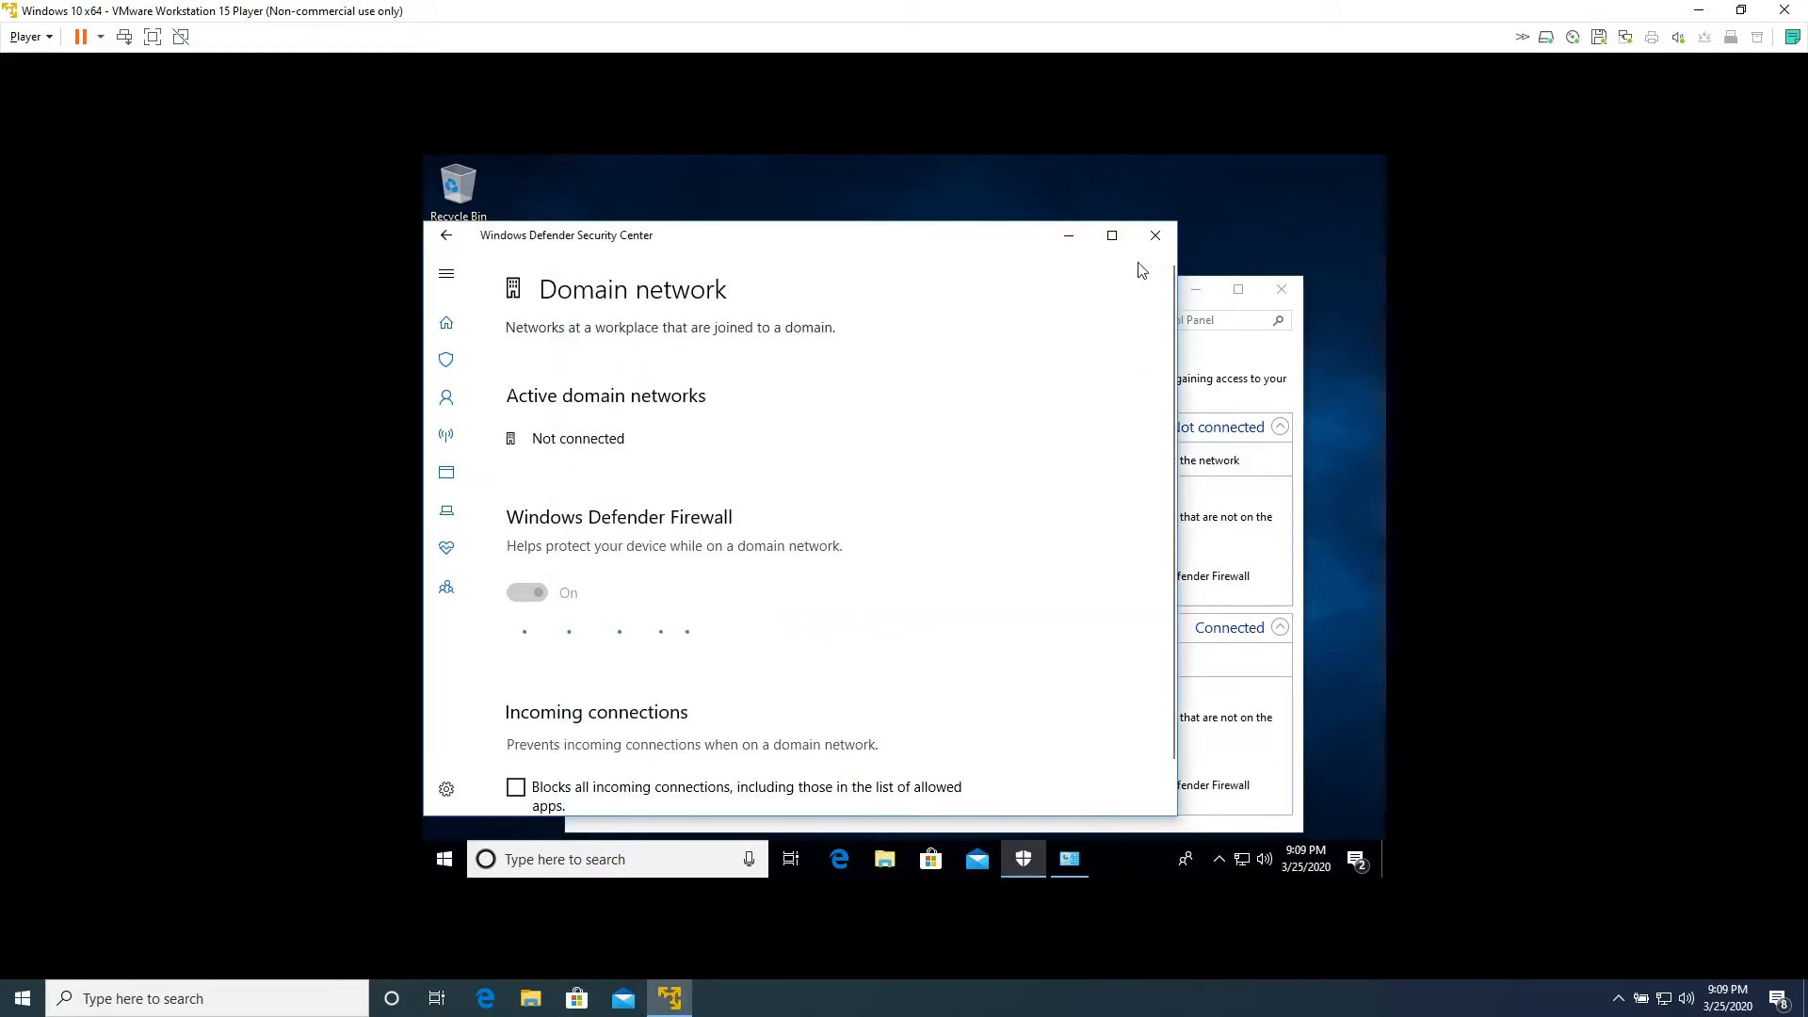
# Step: Close the Security Center and Windows Defender Firewall windows, and restore the virtual machine window from its maximized size
pyautogui.click(1157, 236)
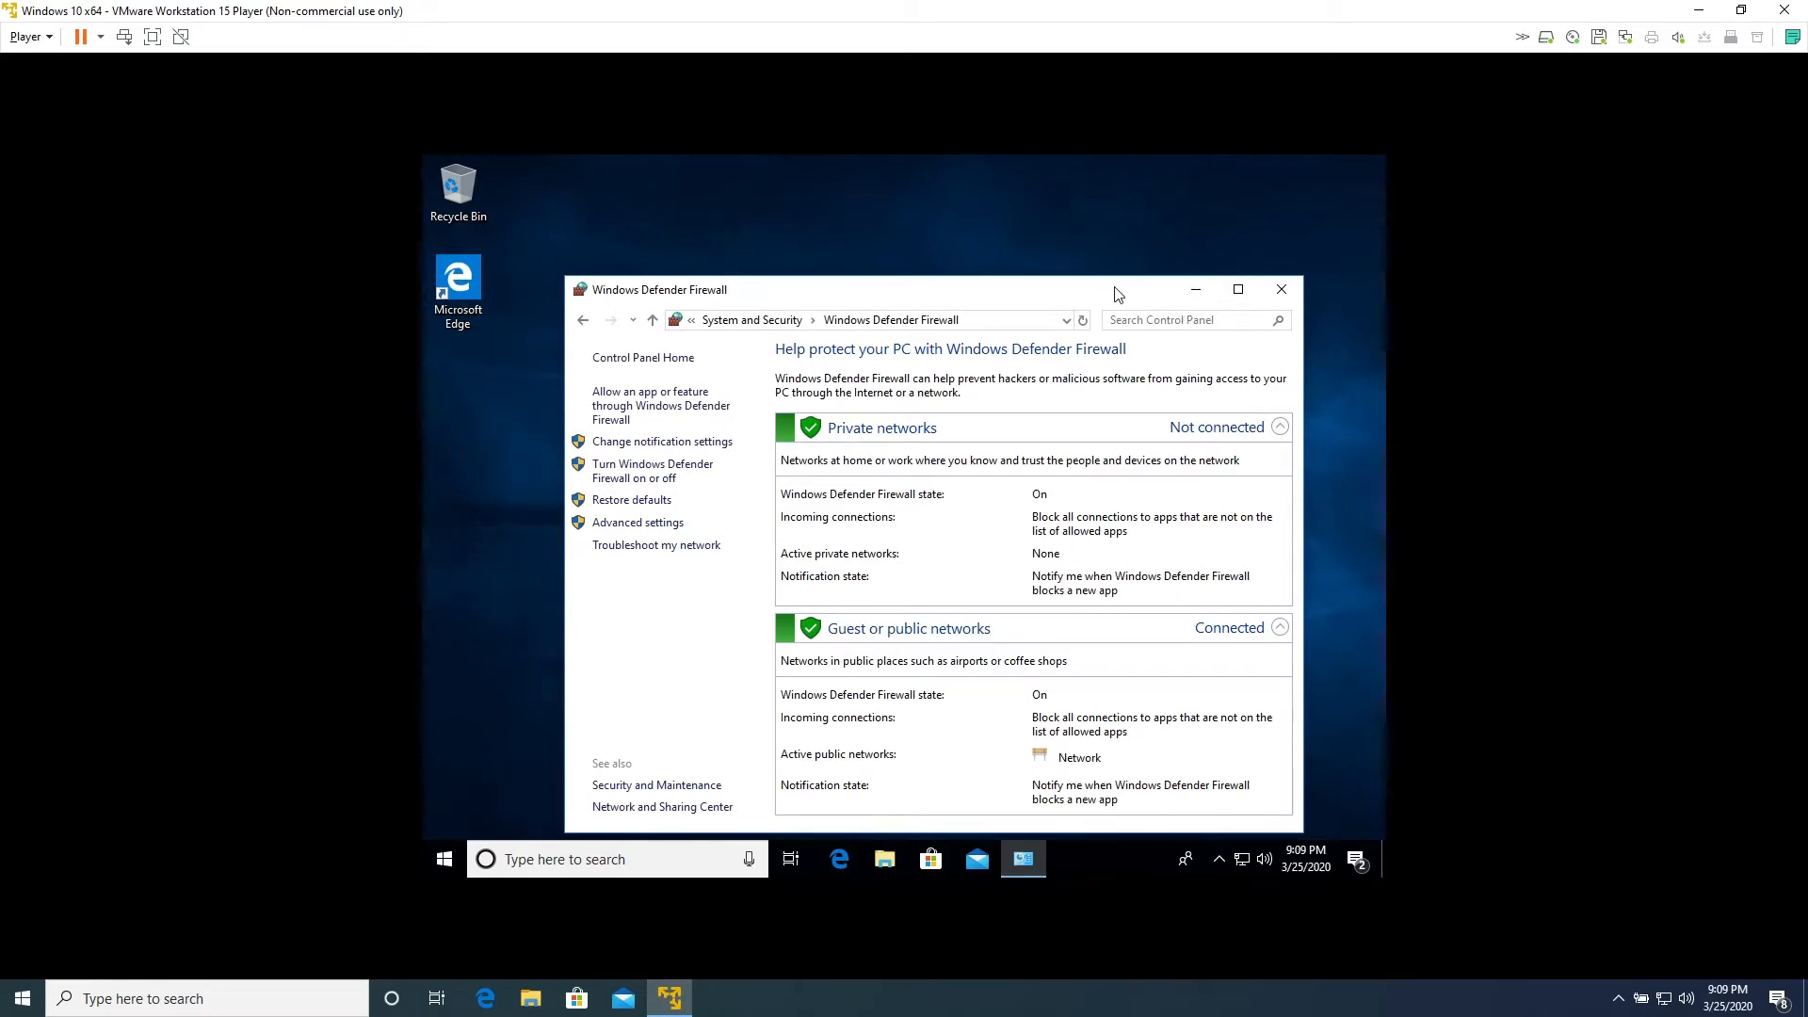
pyautogui.click(1282, 290)
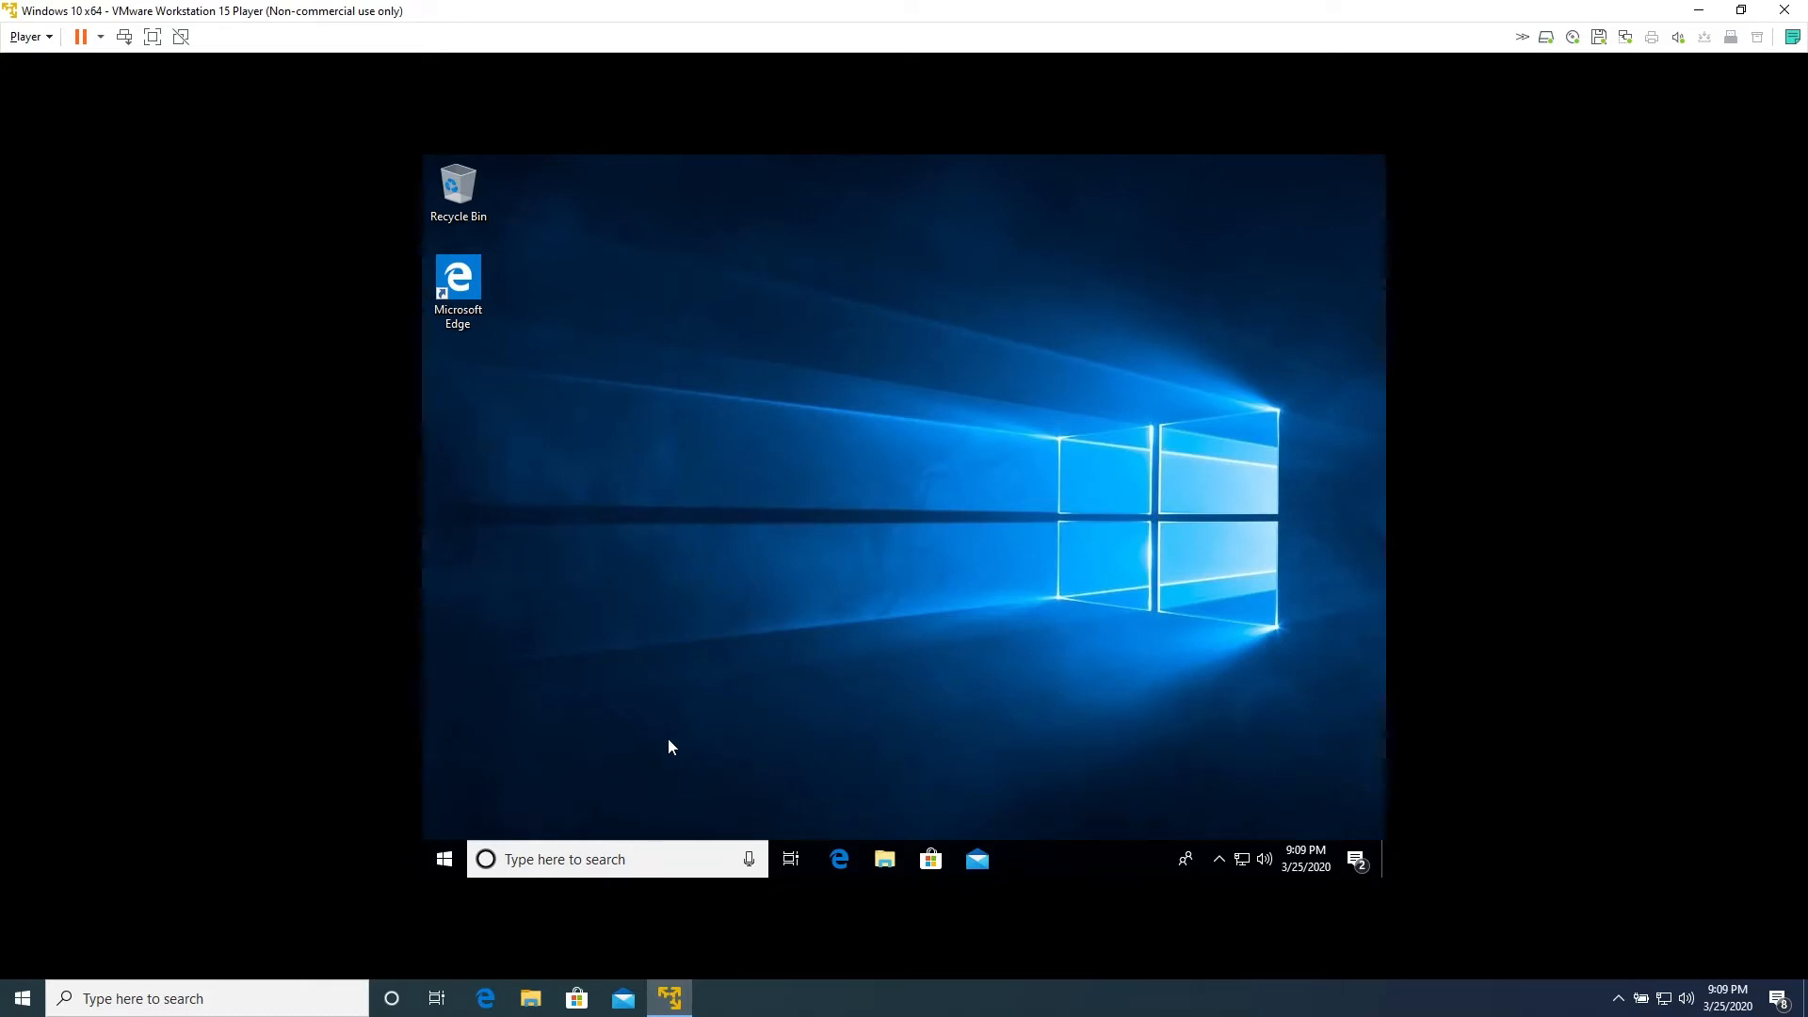
pyautogui.click(1740, 10)
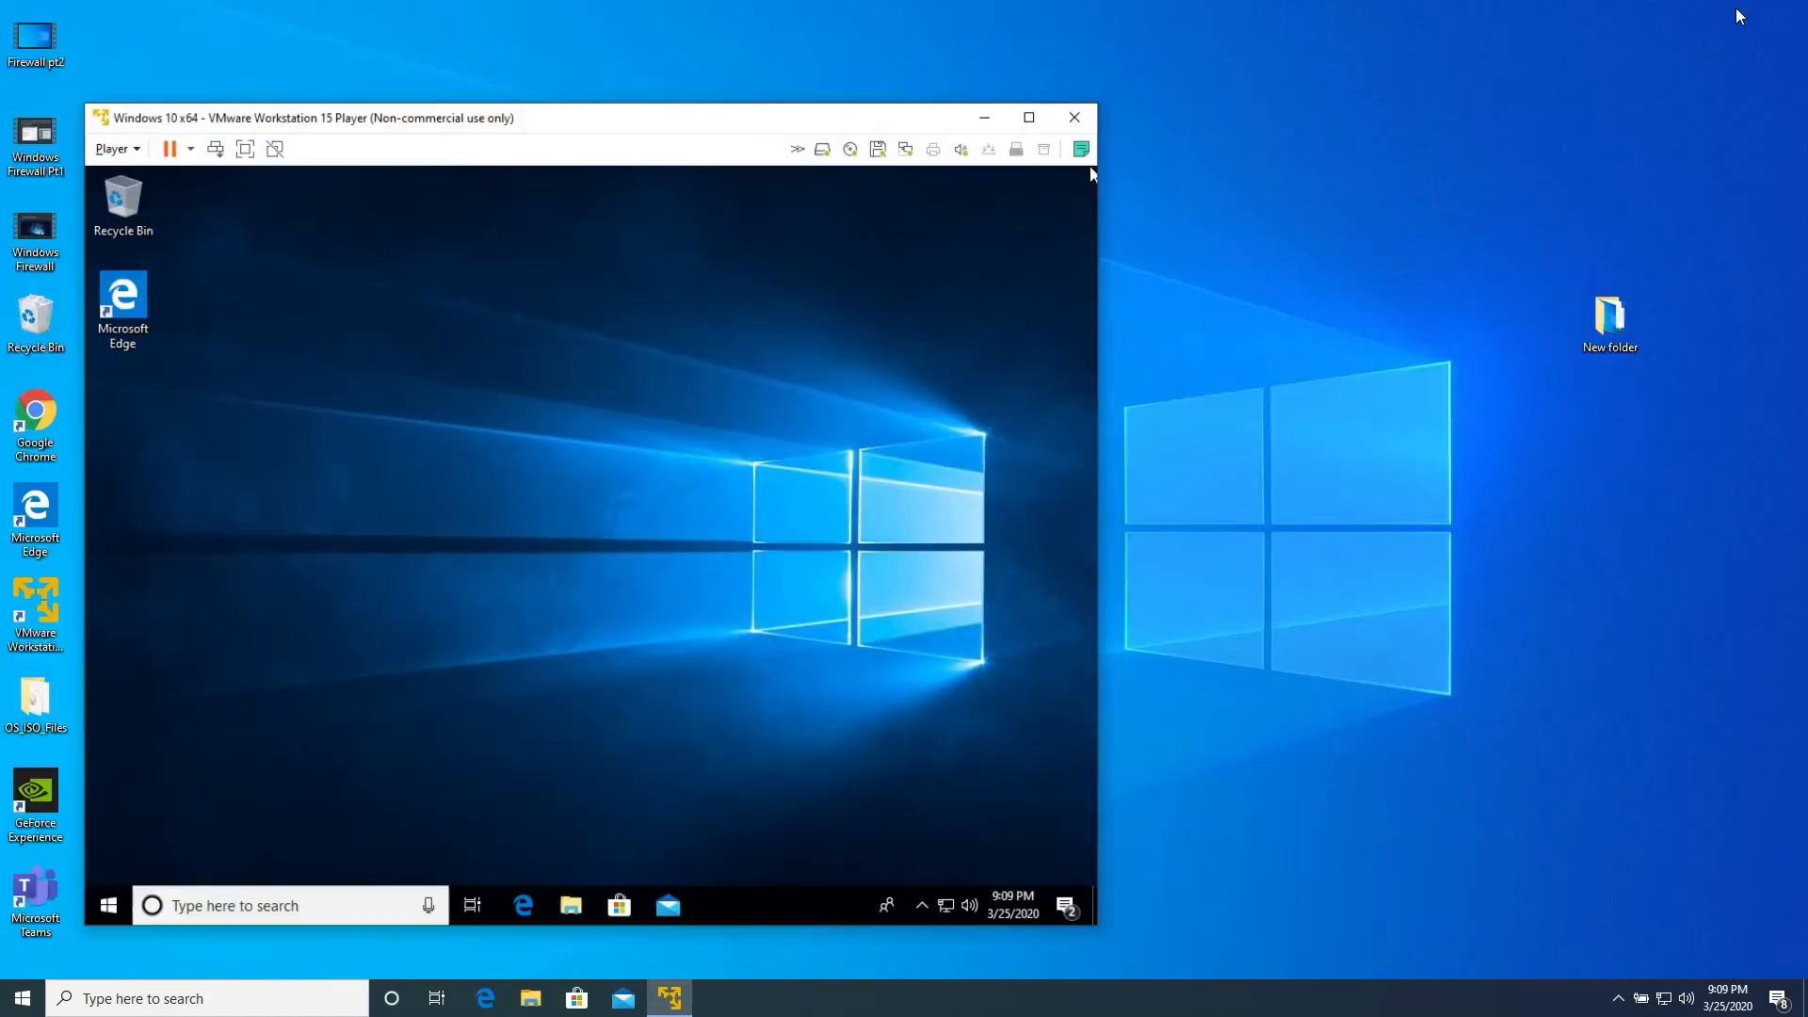